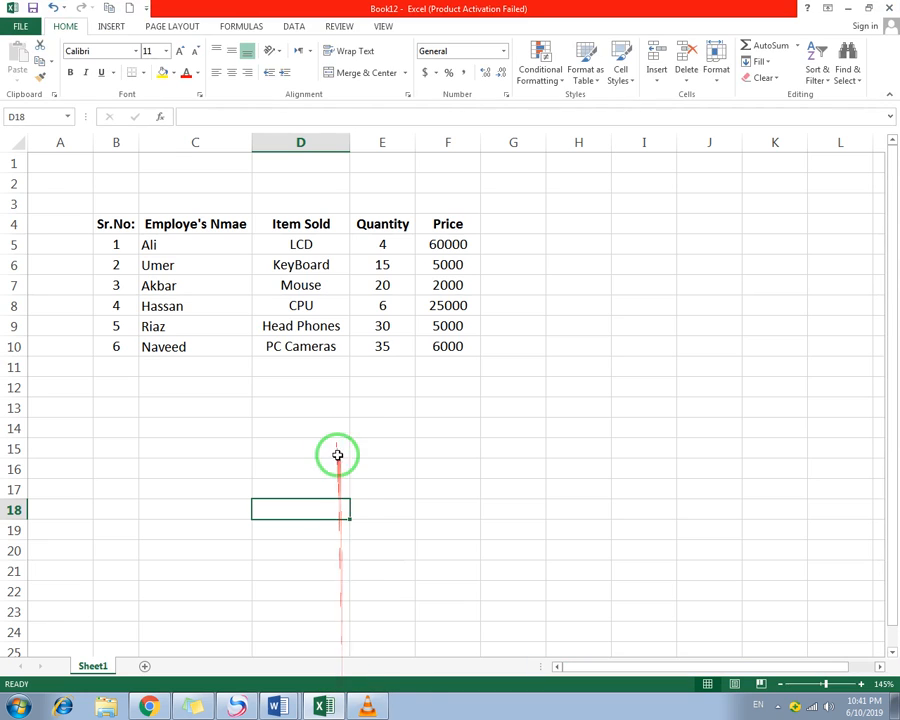
pyautogui.click(231, 290)
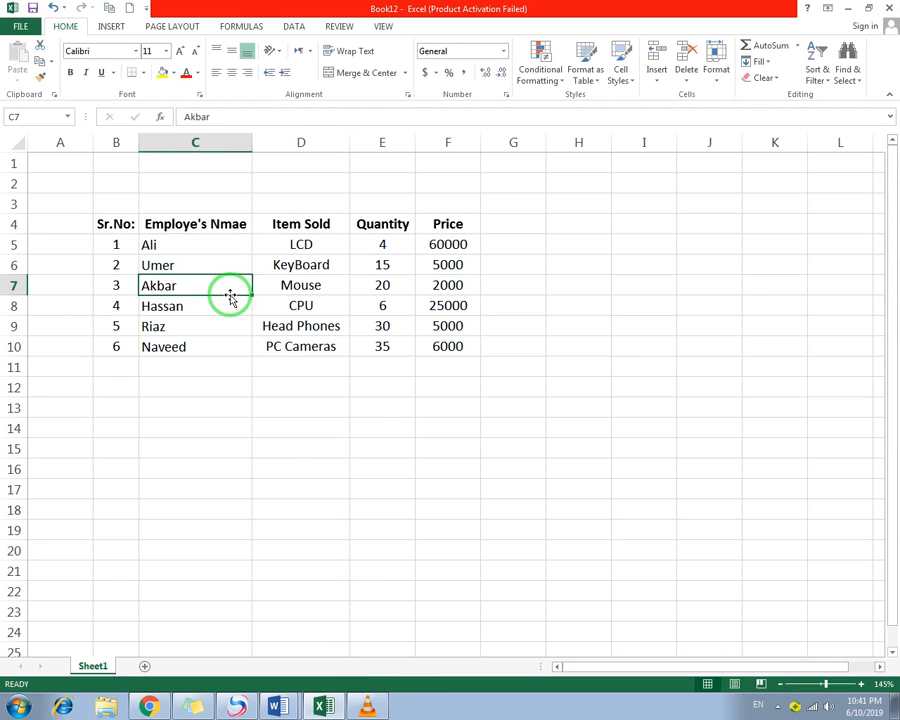
pyautogui.click(111, 26)
pyautogui.click(68, 27)
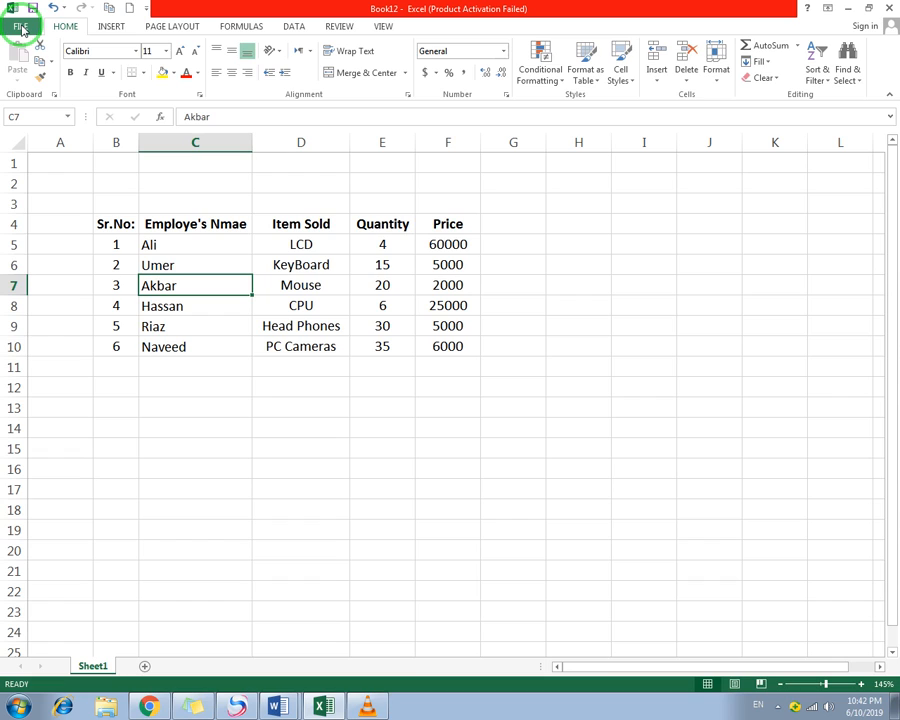
pyautogui.click(111, 27)
pyautogui.click(195, 326)
pyautogui.moveTo(115, 225); pyautogui.dragTo(428, 343)
pyautogui.click(246, 274)
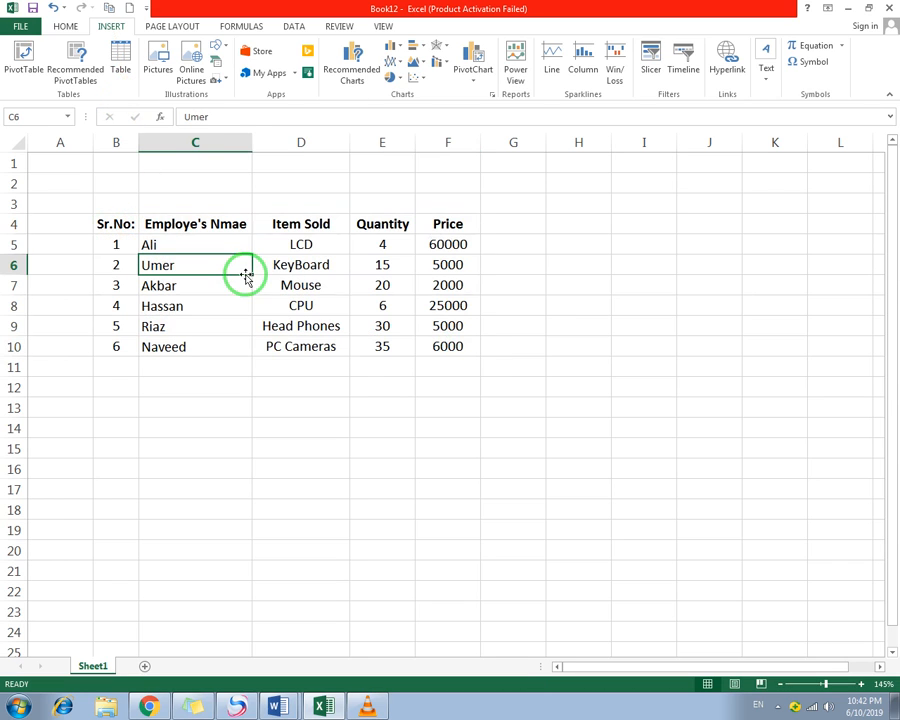
# Step: Merge and center cells B2:F2 above the sales data and enter the title "Ali Electronics"
pyautogui.moveTo(106, 184); pyautogui.dragTo(440, 186)
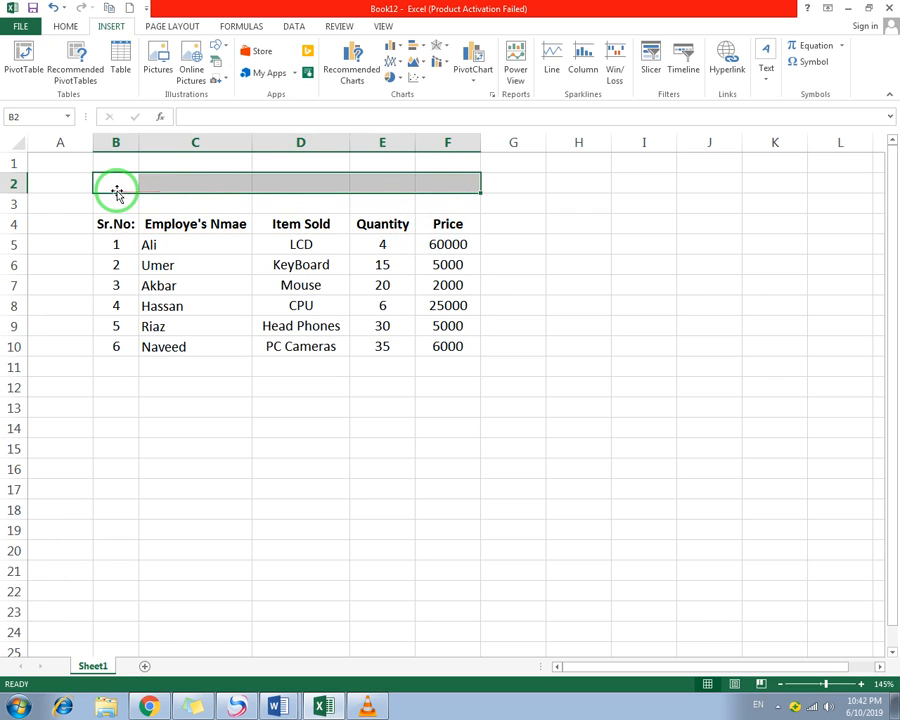
pyautogui.click(65, 26)
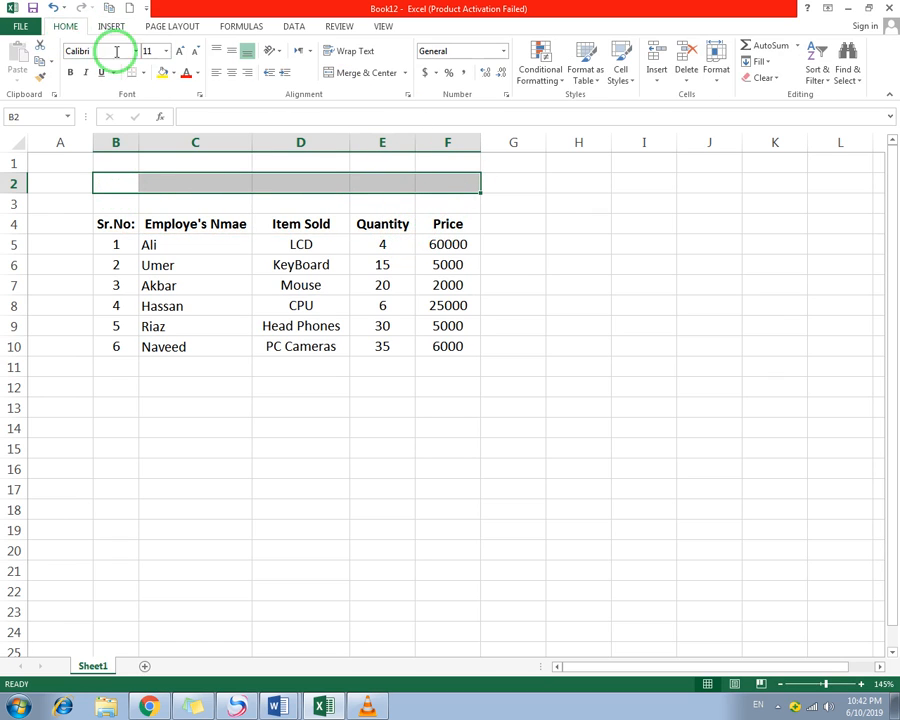
pyautogui.click(356, 74)
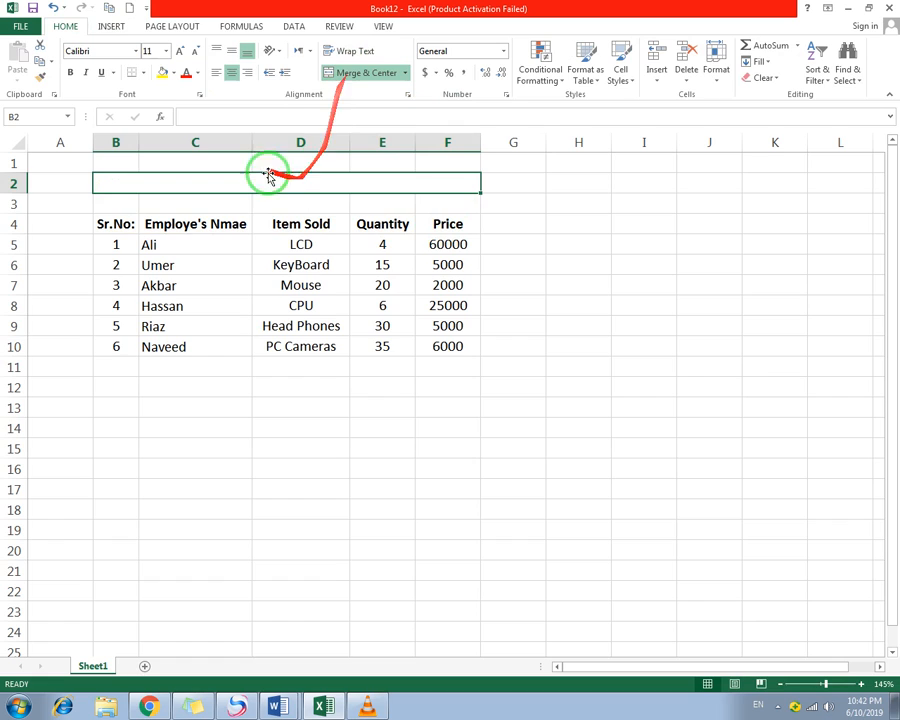
pyautogui.write('Ali Electronics')
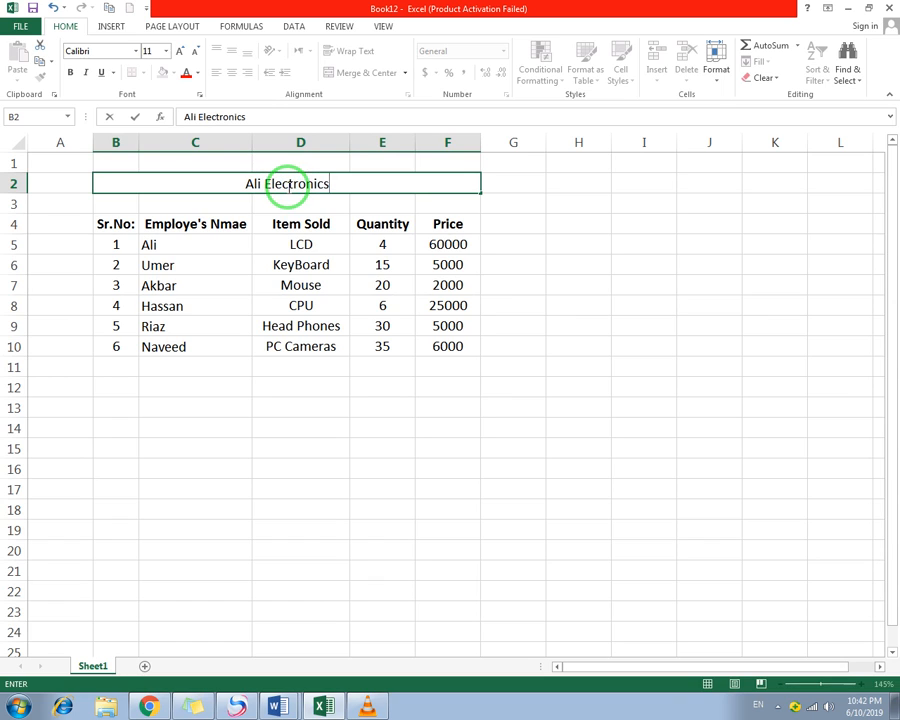
pyautogui.click(298, 220)
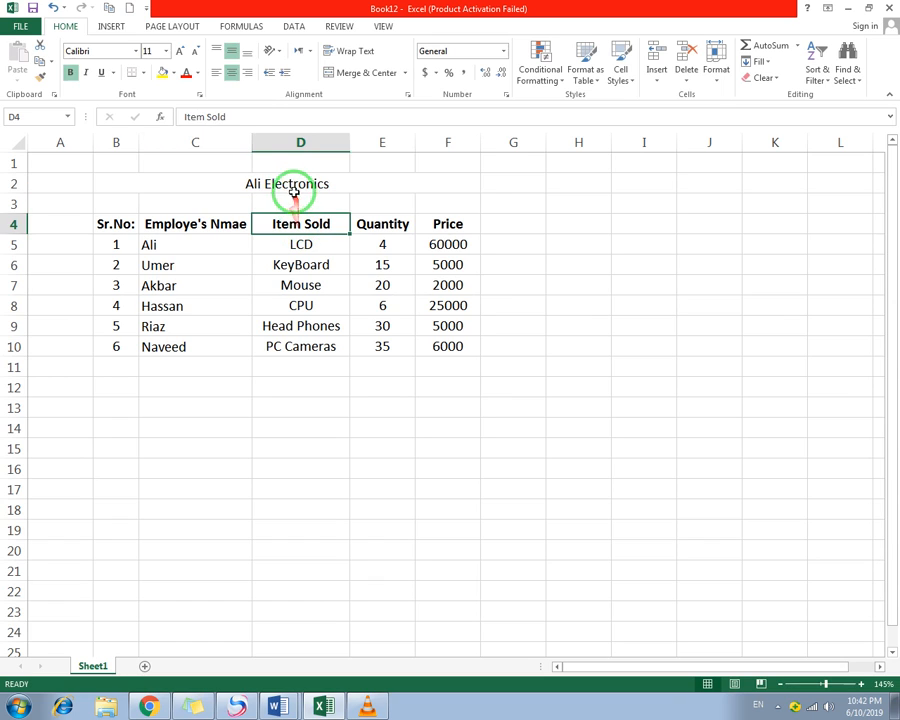
# Step: Format the "Ali Electronics" title in font size 15, bold and underlined
pyautogui.click(290, 187)
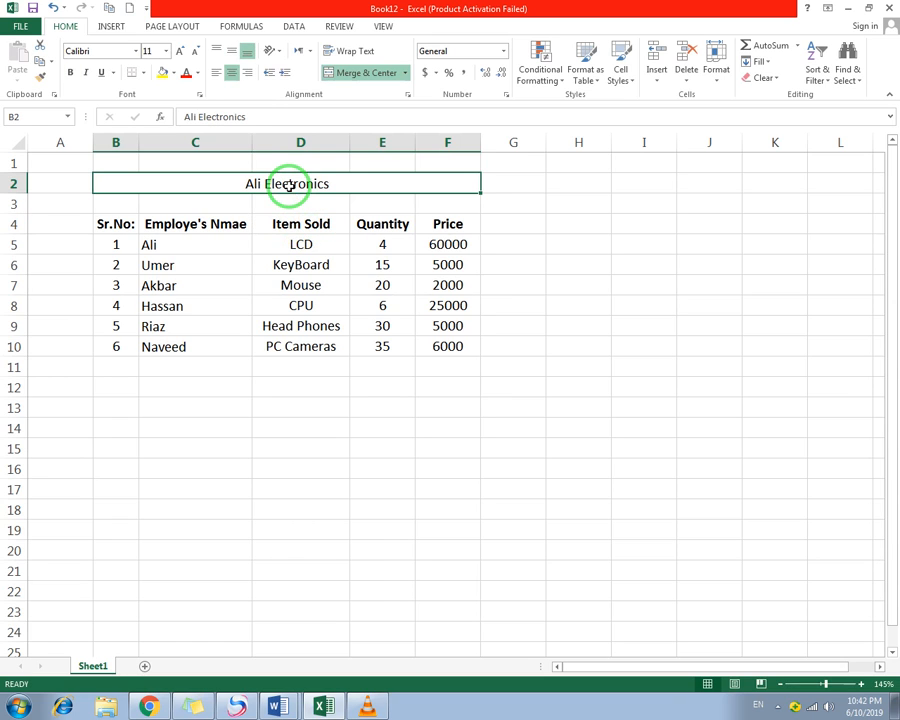
pyautogui.click(148, 51)
pyautogui.press('Return')
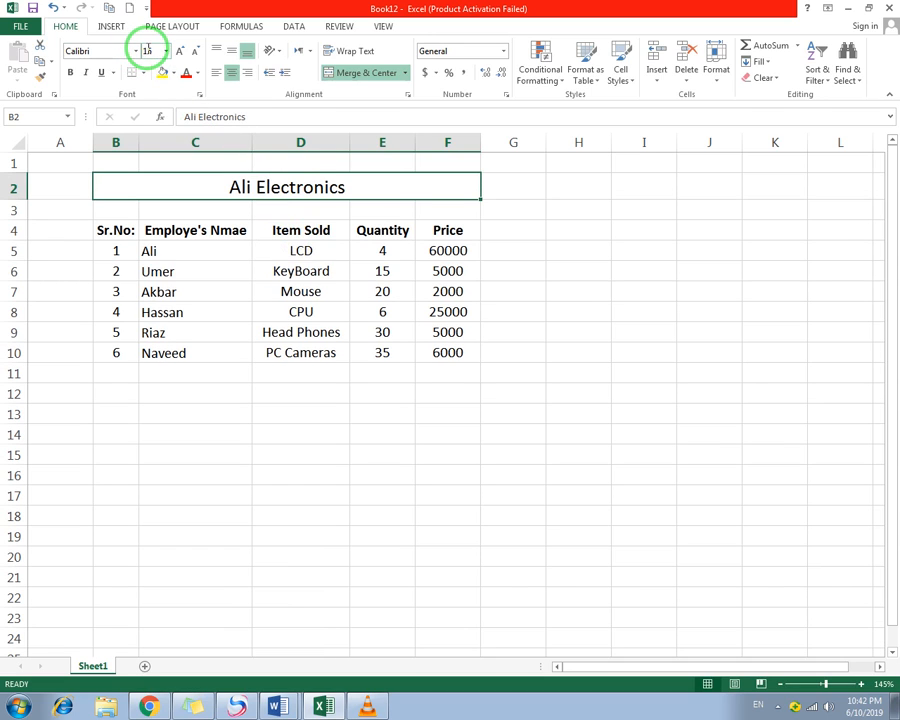
pyautogui.click(70, 72)
pyautogui.click(101, 75)
pyautogui.click(341, 293)
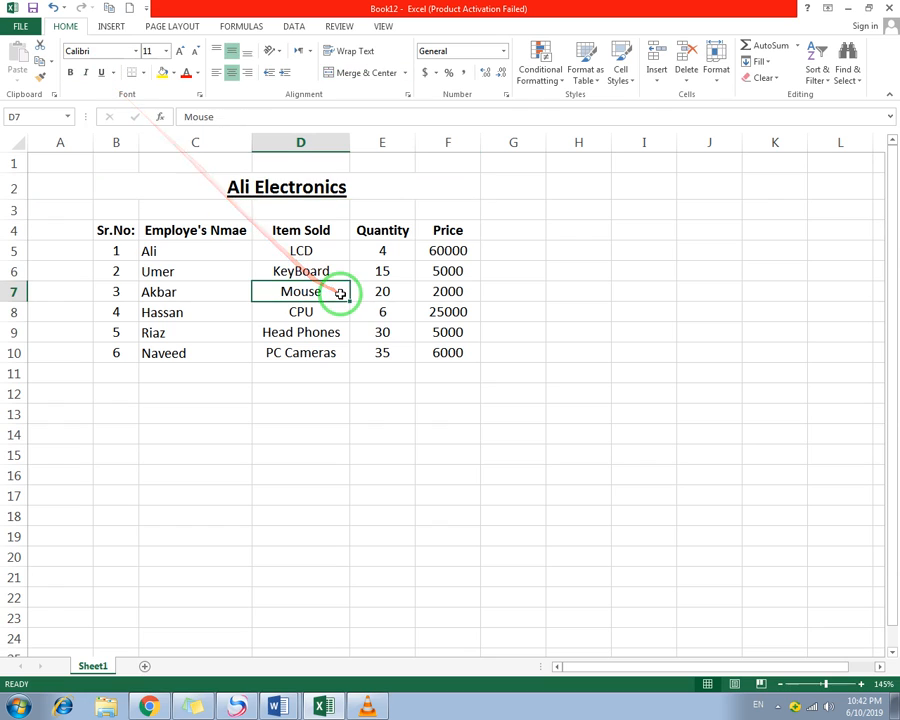
# Step: Try converting B2:F10, including the title row, into a table without the headers option, and undo it
pyautogui.click(304, 209)
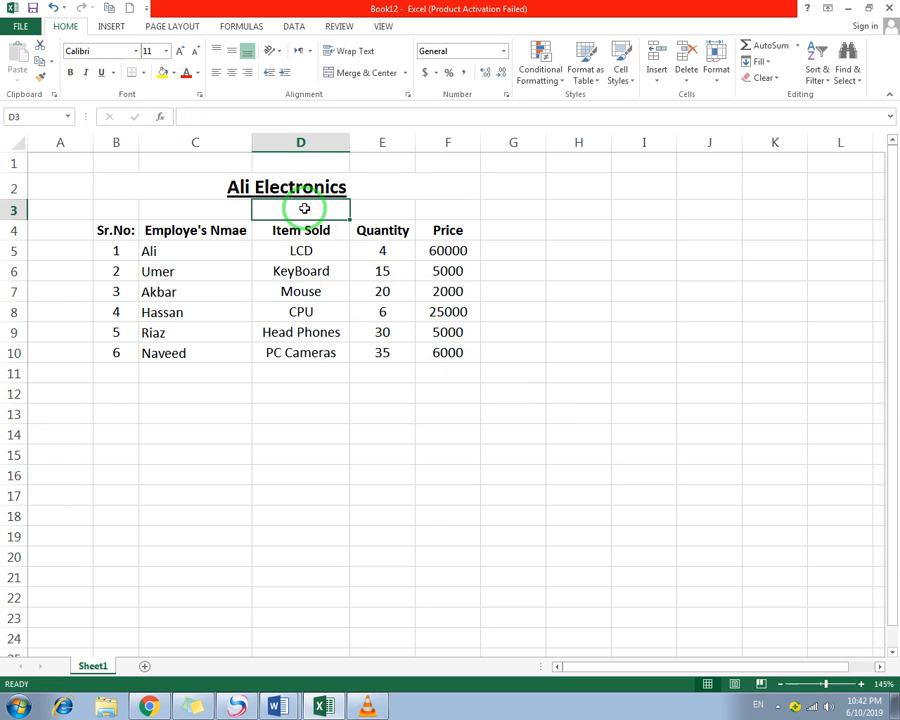
pyautogui.click(112, 26)
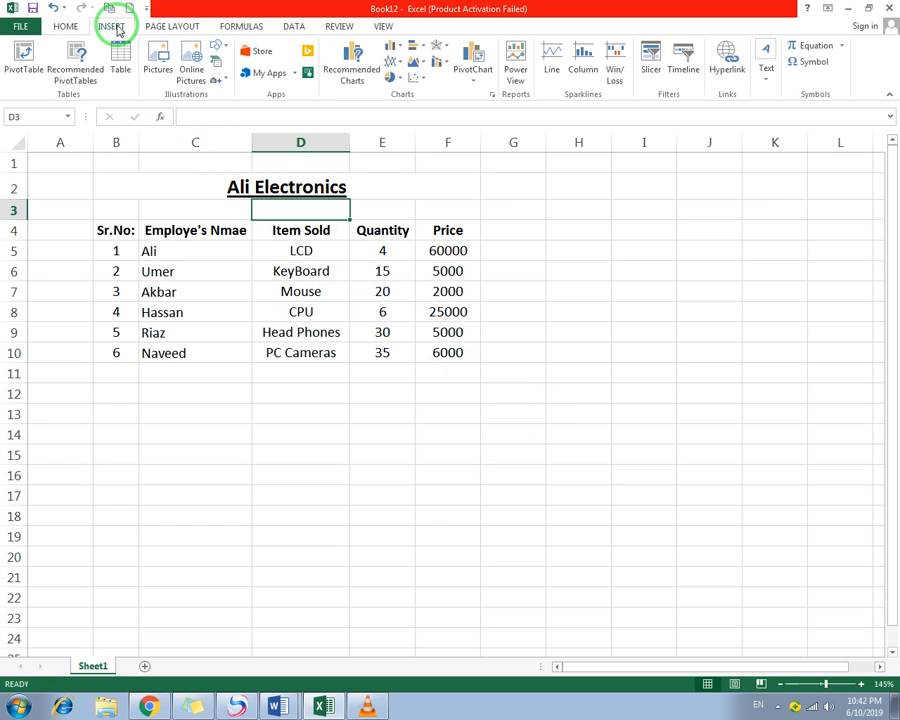
pyautogui.click(267, 268)
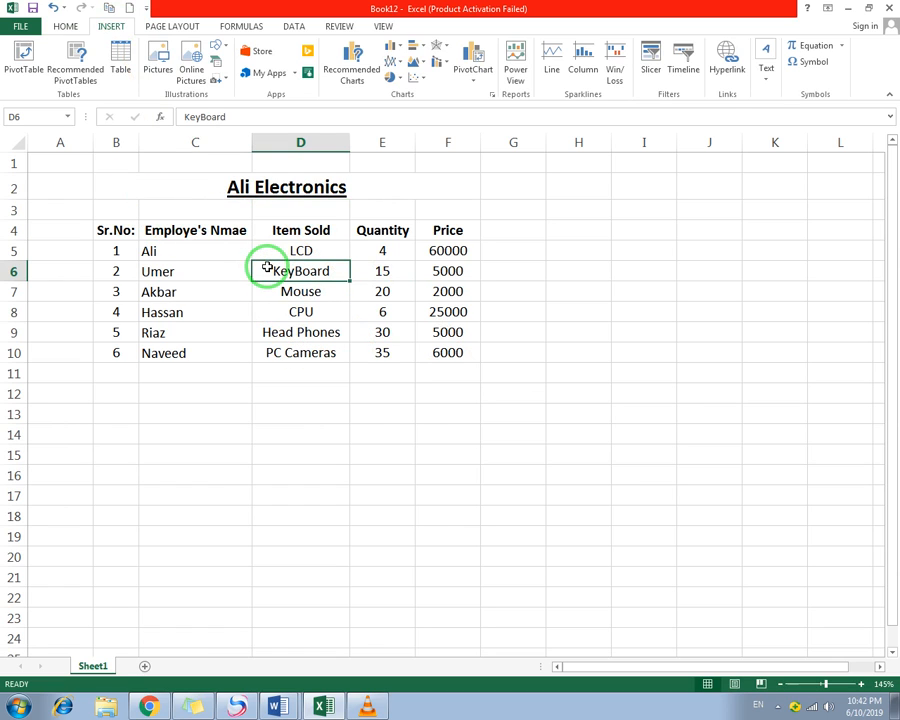
pyautogui.moveTo(100, 179); pyautogui.dragTo(354, 352)
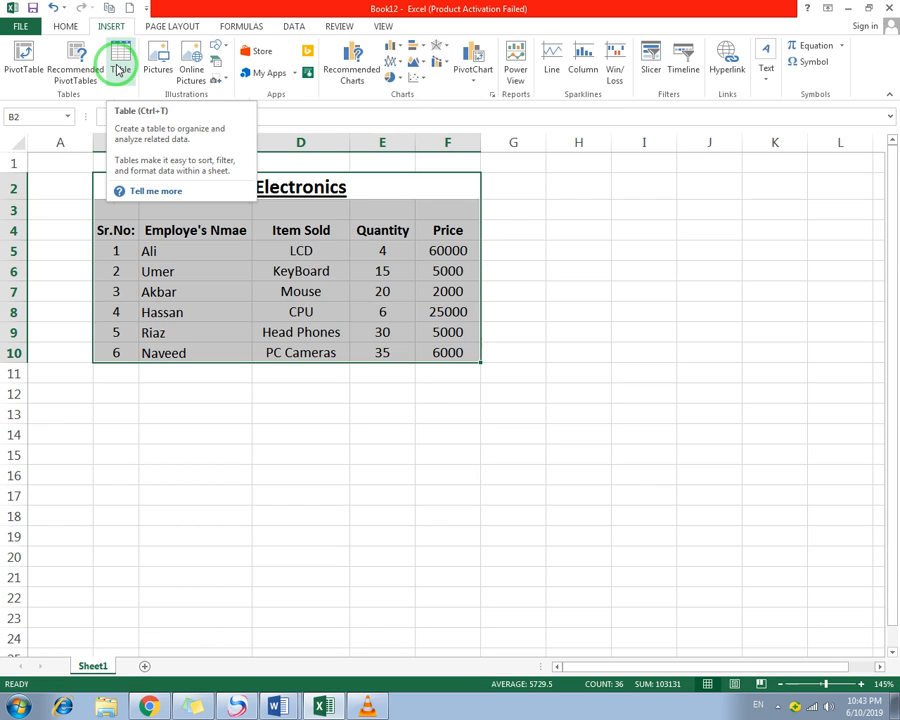
pyautogui.click(119, 68)
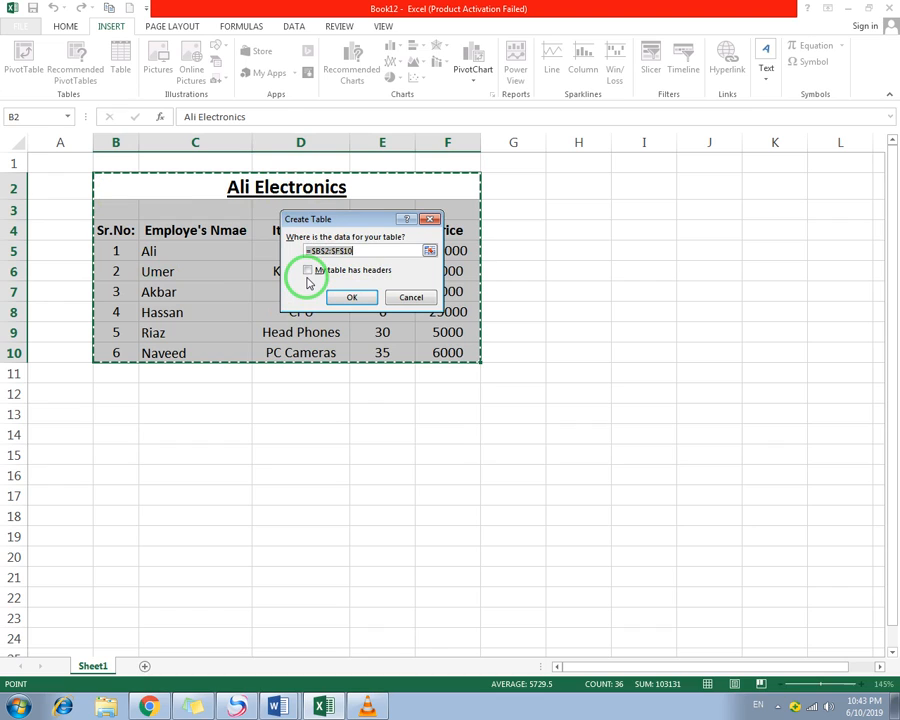
pyautogui.click(351, 300)
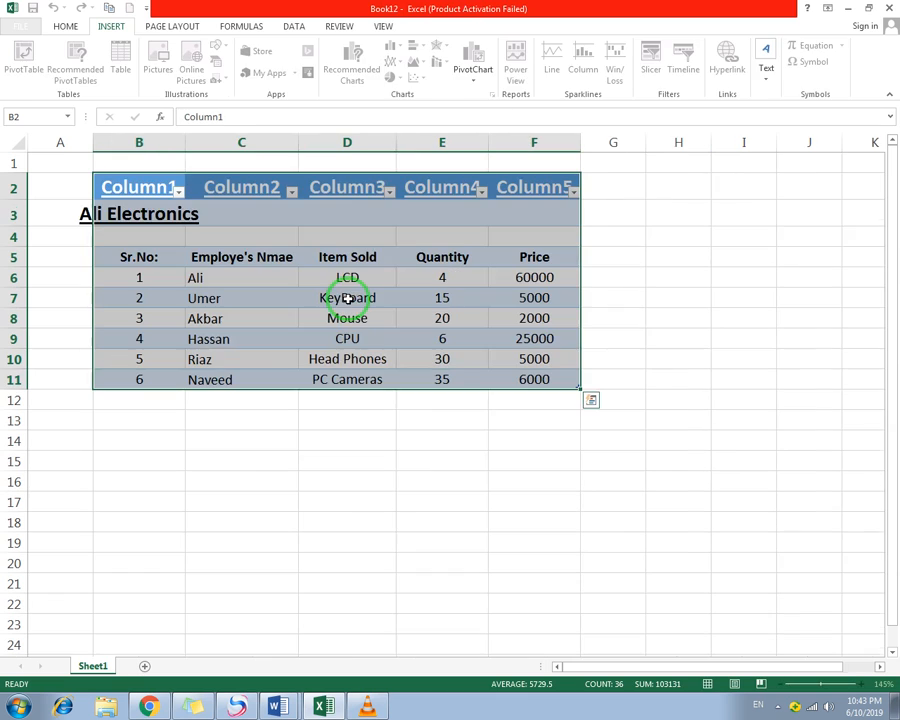
pyautogui.click(197, 255)
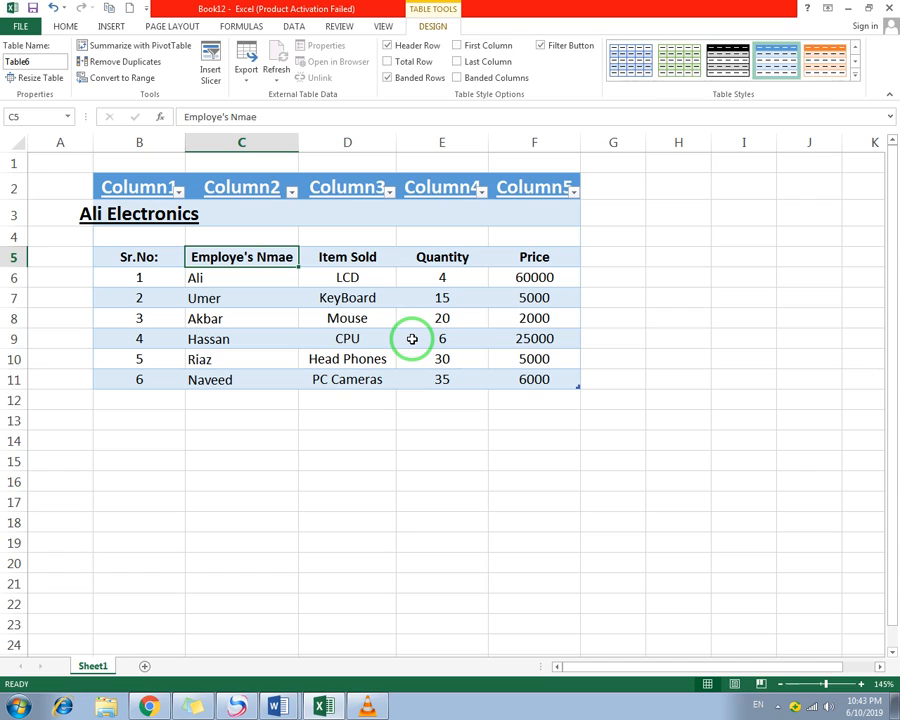
pyautogui.hotkey('ctrl', 'z')
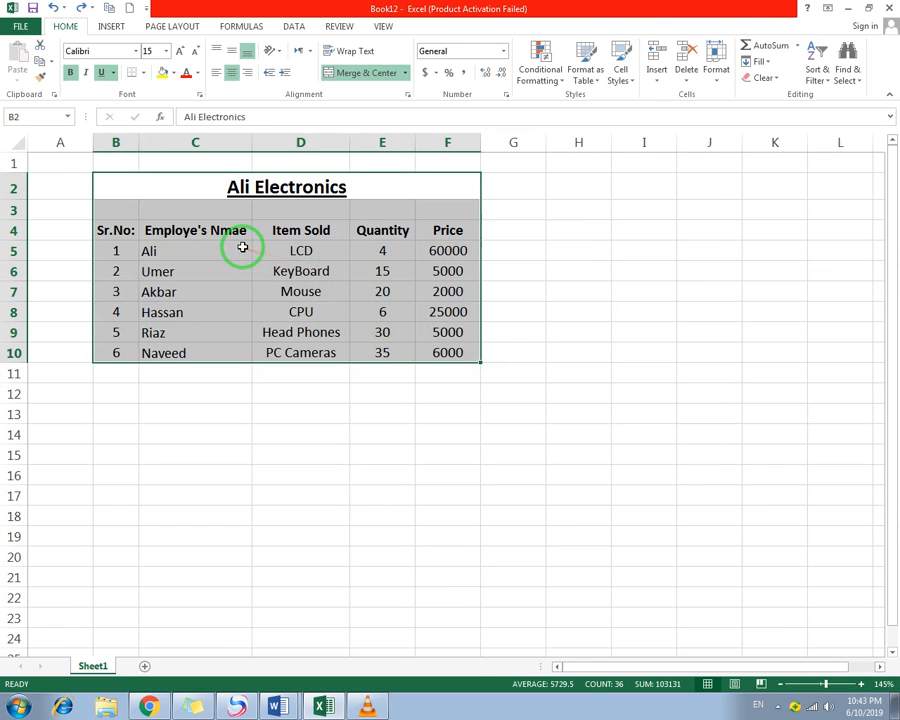
# Step: Try converting B2:F10 into a table with "My table has headers" enabled, and undo it
pyautogui.click(112, 27)
pyautogui.click(121, 68)
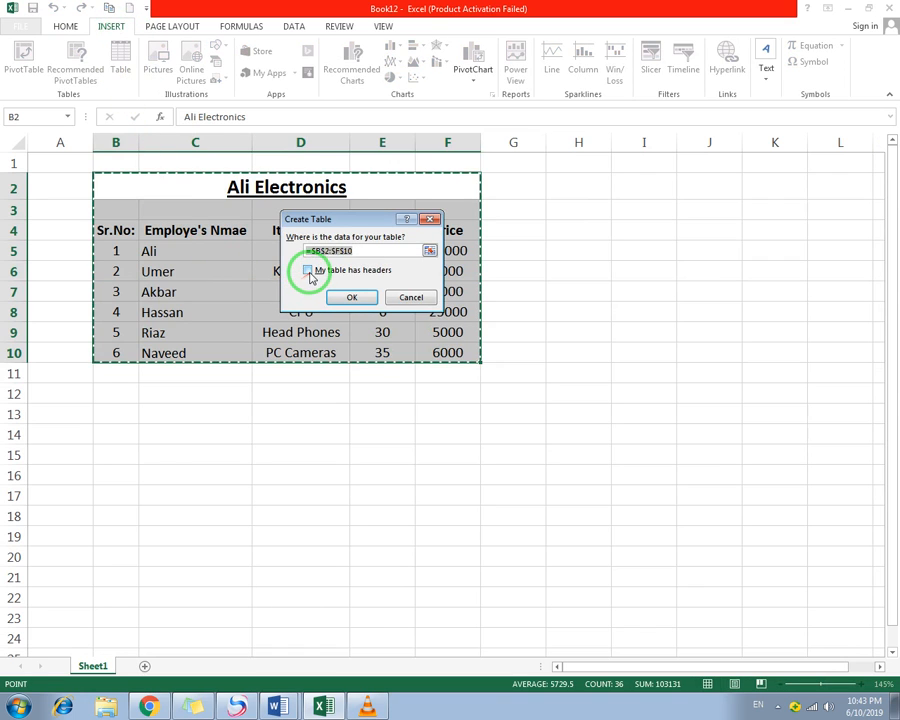
pyautogui.click(307, 270)
pyautogui.click(352, 298)
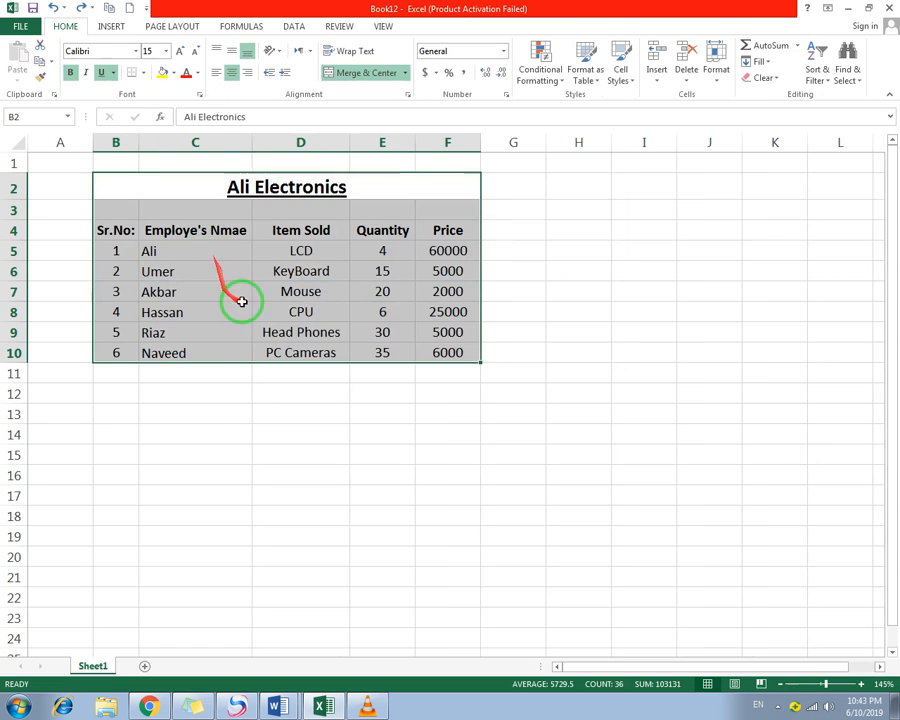
pyautogui.click(219, 390)
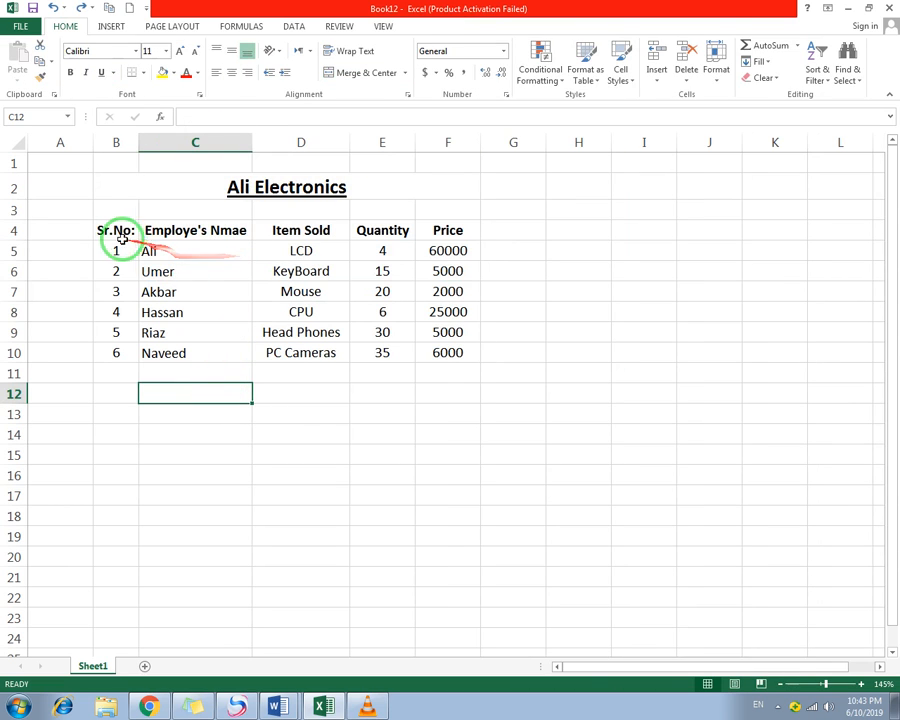
# Step: Convert the range B4:F10, excluding the title, into a table with "My table has headers" enabled
pyautogui.moveTo(121, 238); pyautogui.dragTo(445, 352)
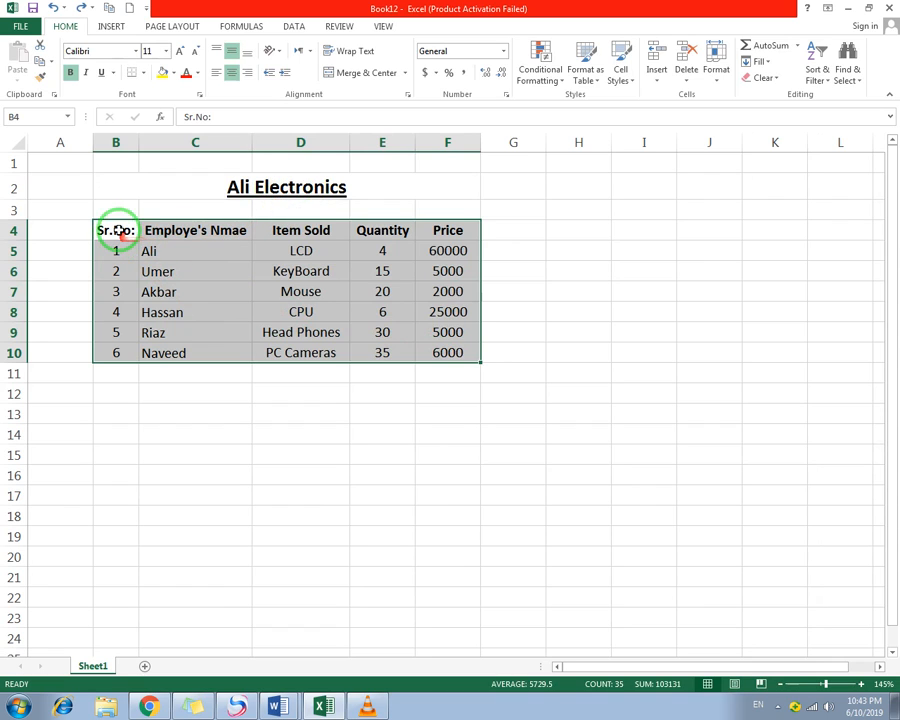
pyautogui.click(112, 27)
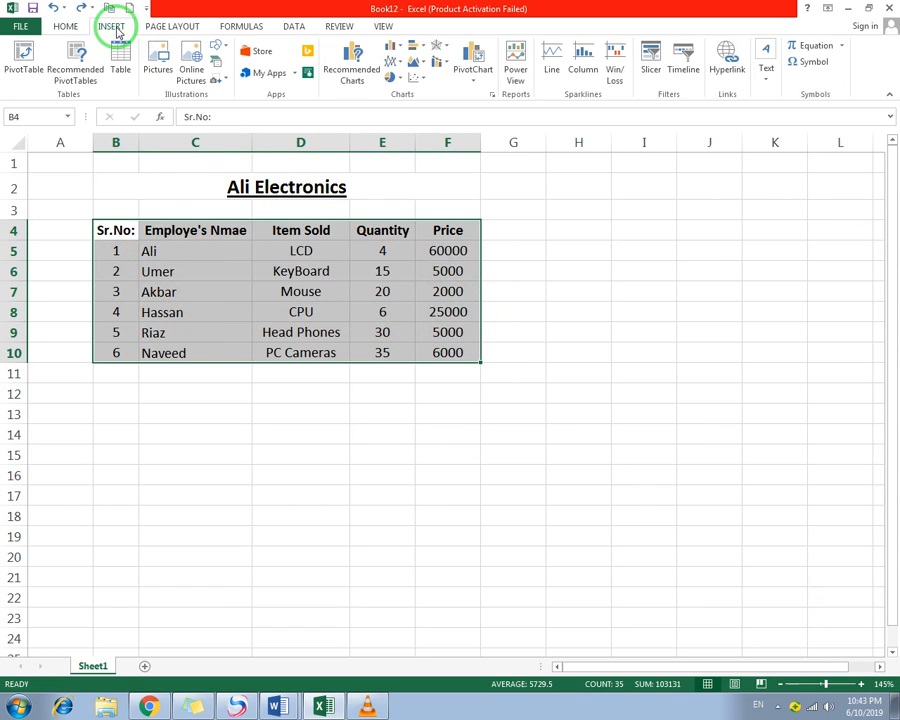
pyautogui.click(120, 62)
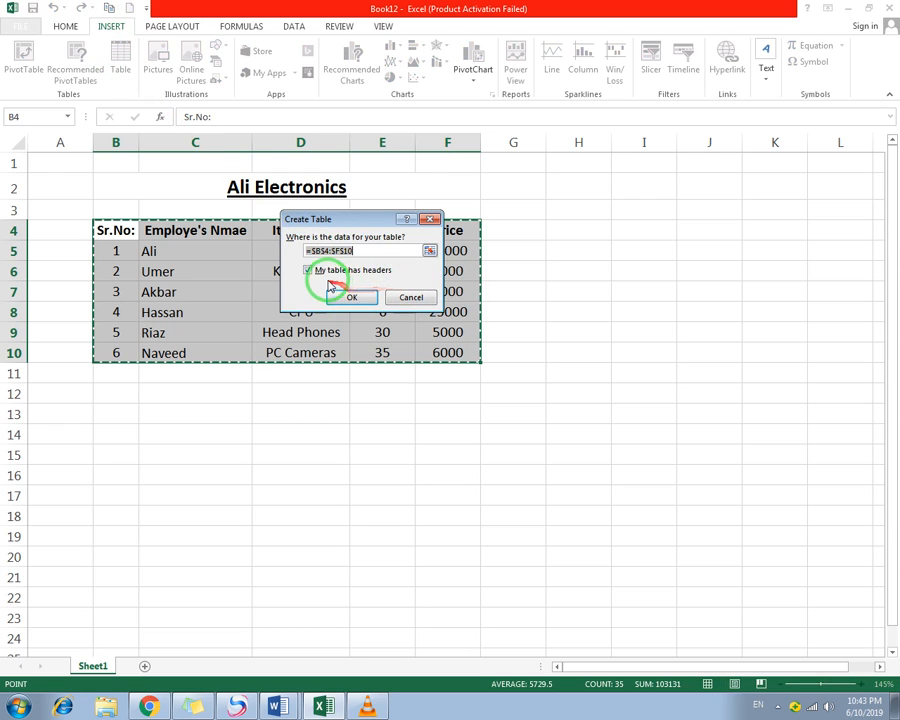
pyautogui.moveTo(352, 220); pyautogui.dragTo(604, 243)
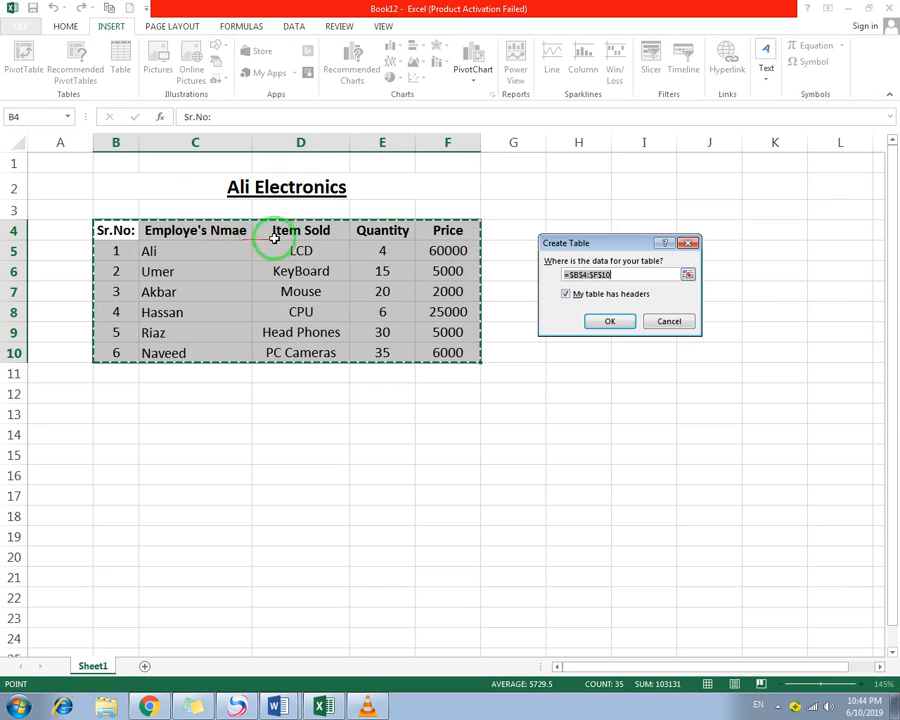
pyautogui.click(600, 322)
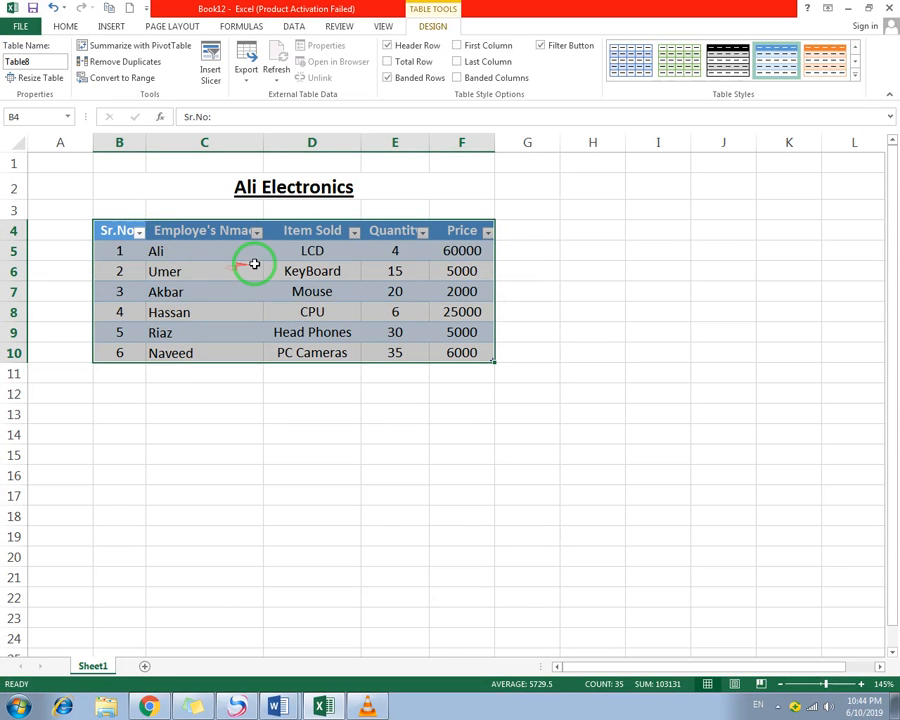
# Step: Autofit the widths of columns C, E and F to their table contents
pyautogui.doubleClick(263, 142)
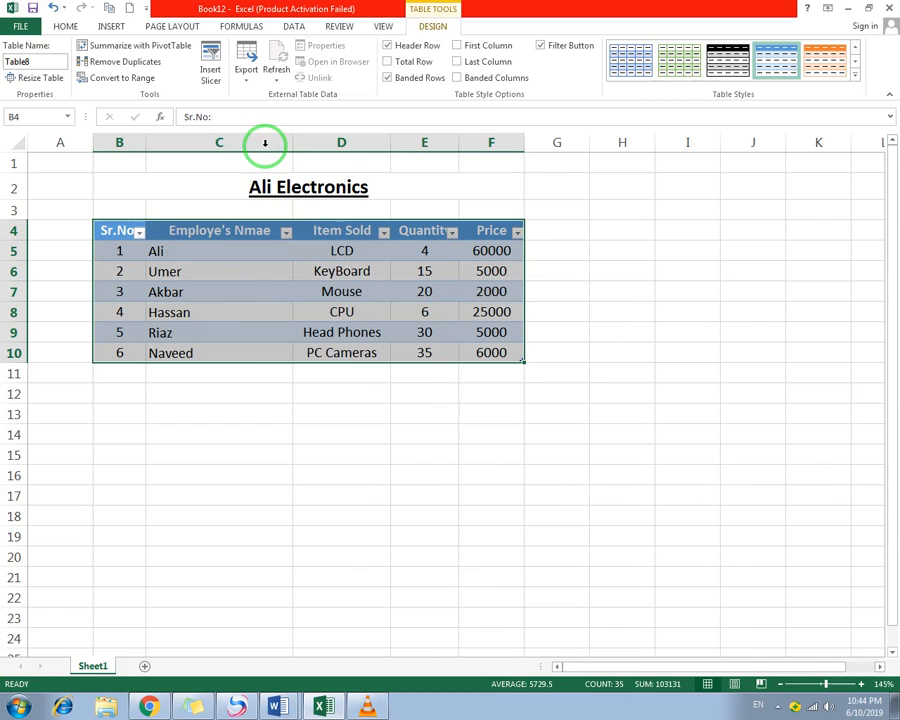
pyautogui.doubleClick(458, 143)
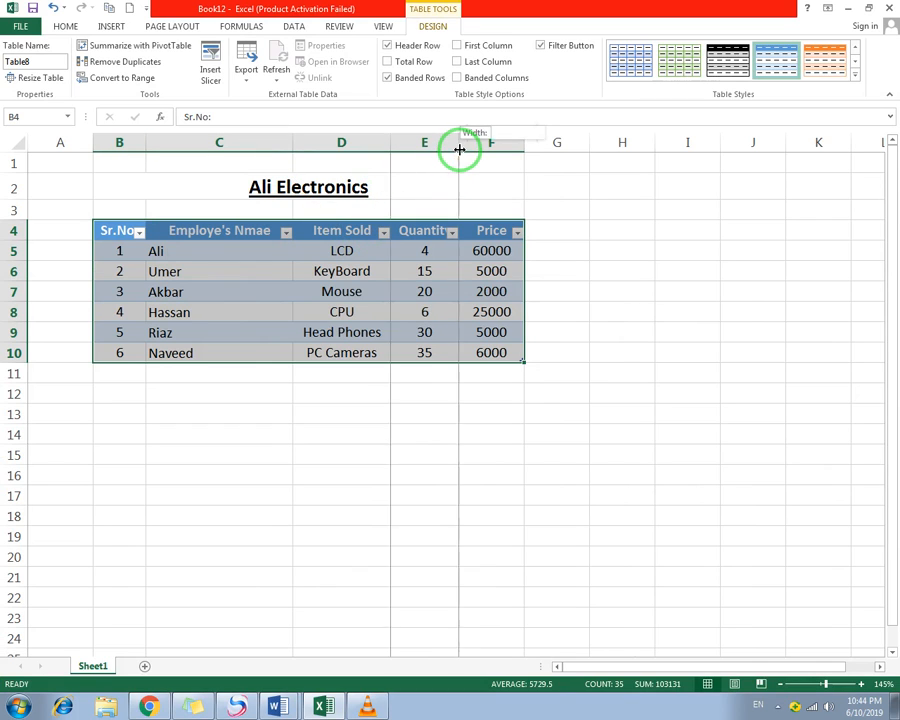
pyautogui.doubleClick(550, 142)
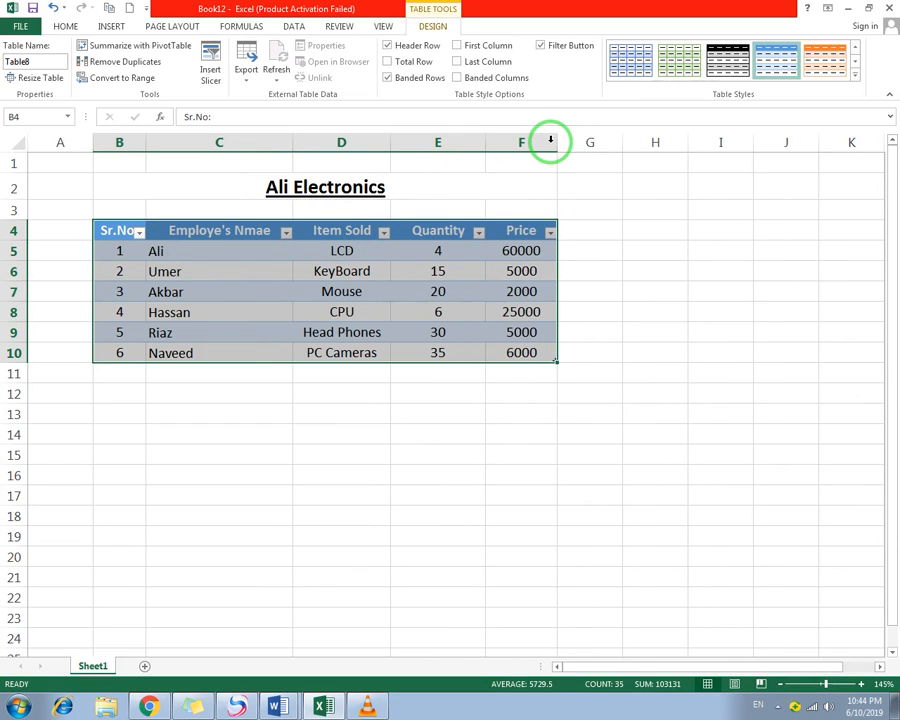
# Step: Examine the sort and filter options of the Price and Employe's Nmae columns, and deselect the table
pyautogui.click(551, 231)
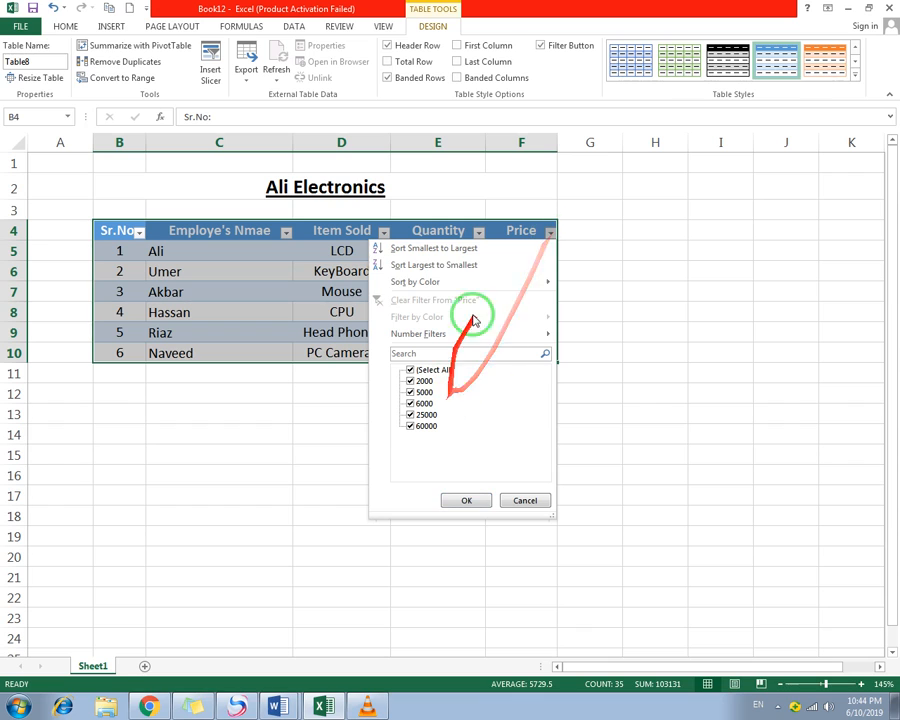
pyautogui.click(288, 234)
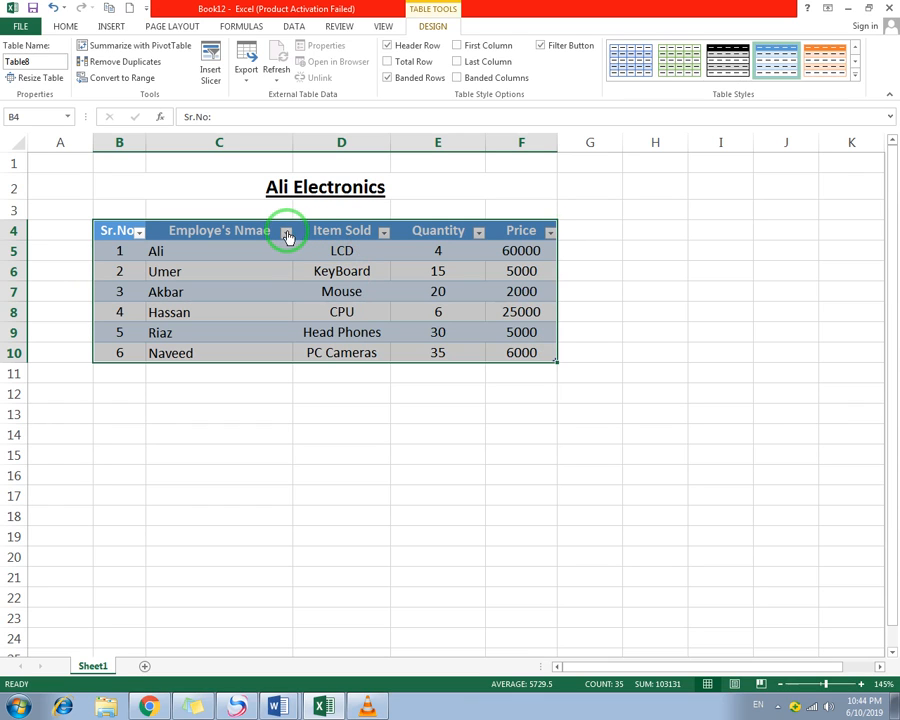
pyautogui.click(288, 234)
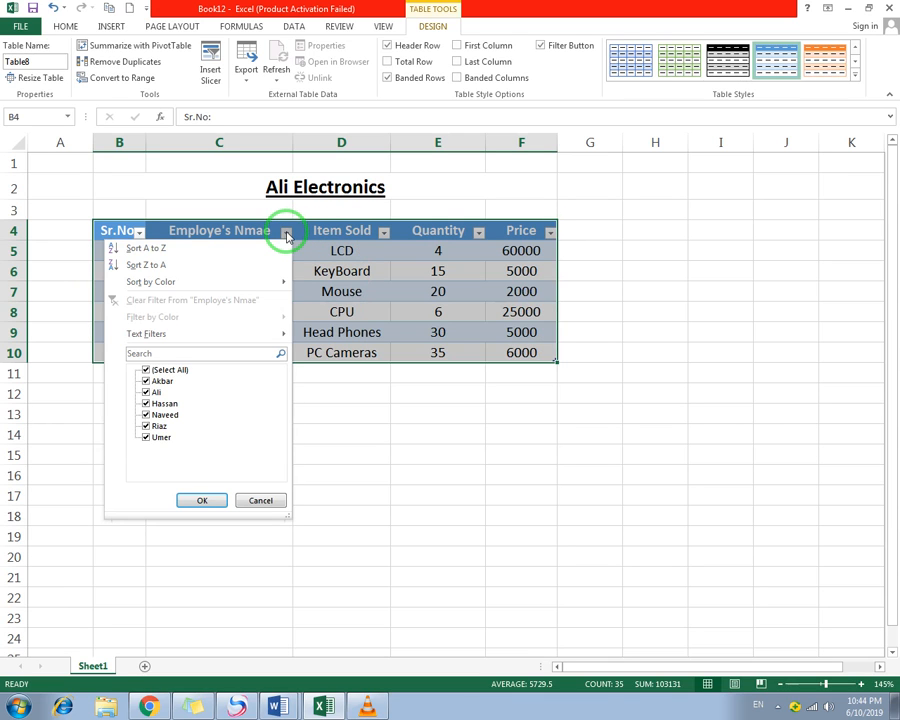
pyautogui.click(287, 235)
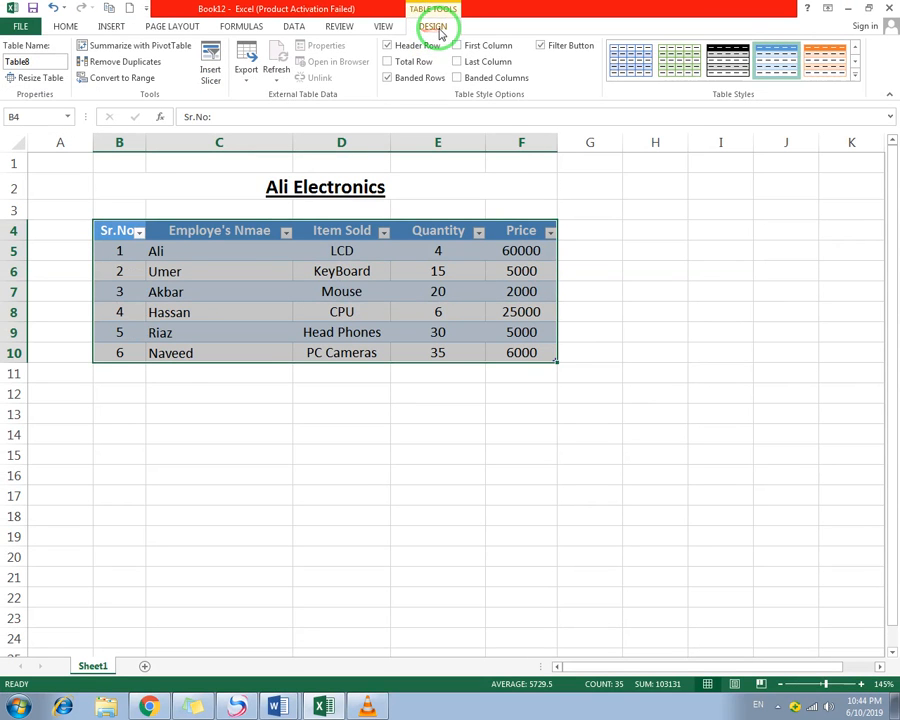
pyautogui.click(831, 434)
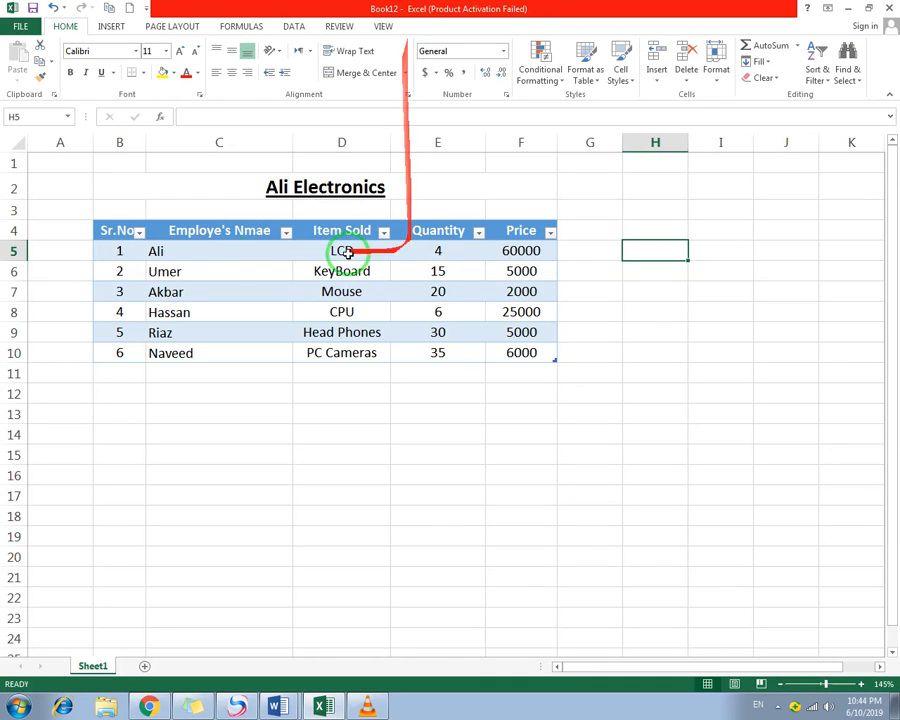
# Step: Examine the name and resize settings of the table in B4:F10, keeping its current data range
pyautogui.moveTo(104, 229); pyautogui.dragTo(474, 347)
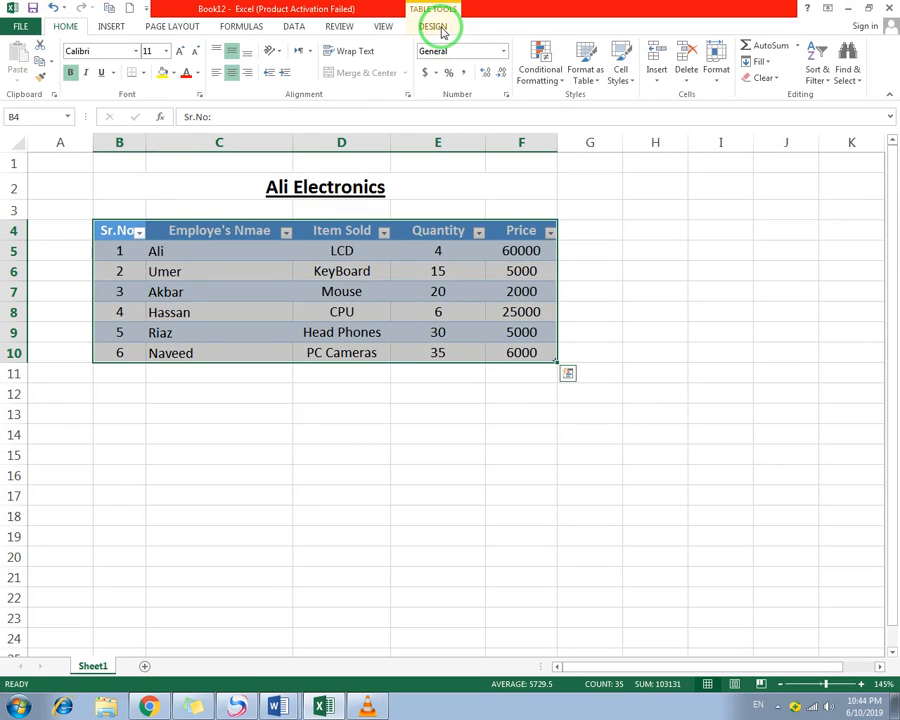
pyautogui.click(434, 30)
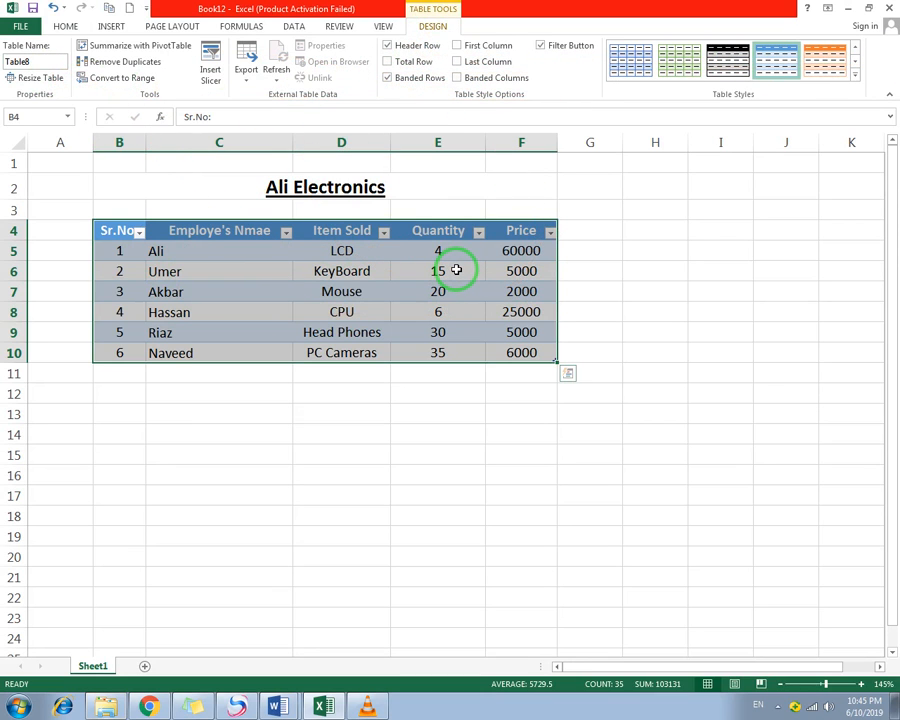
pyautogui.doubleClick(33, 62)
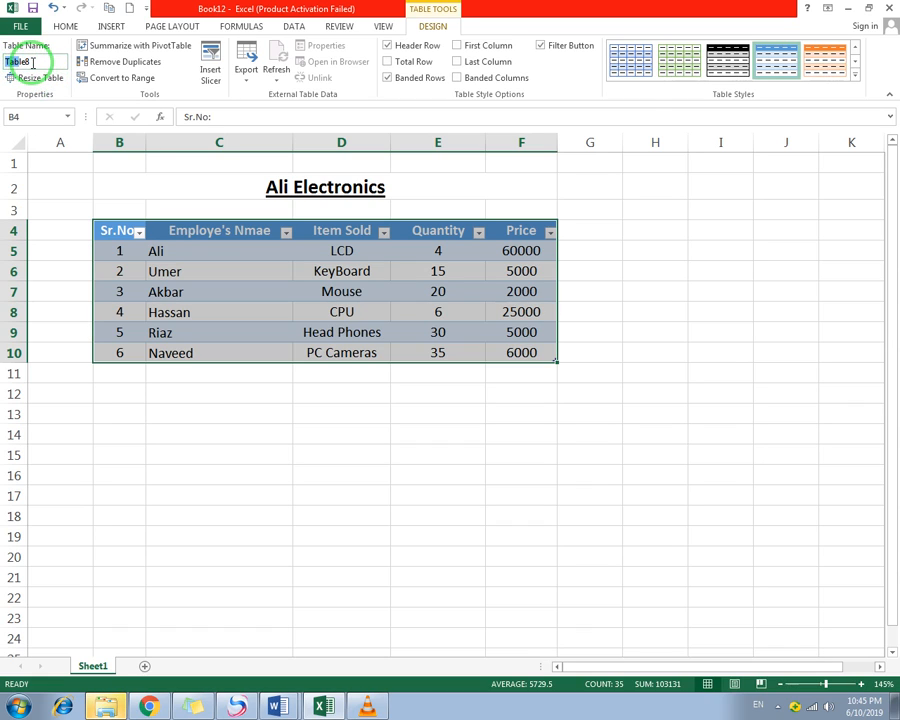
pyautogui.moveTo(44, 62); pyautogui.dragTo(8, 63)
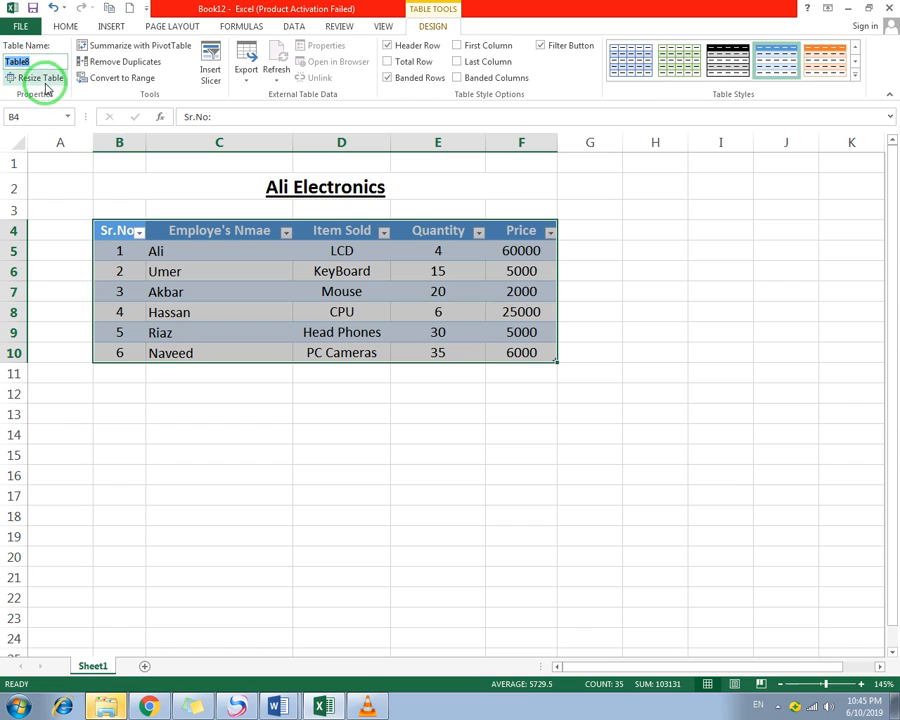
pyautogui.click(40, 79)
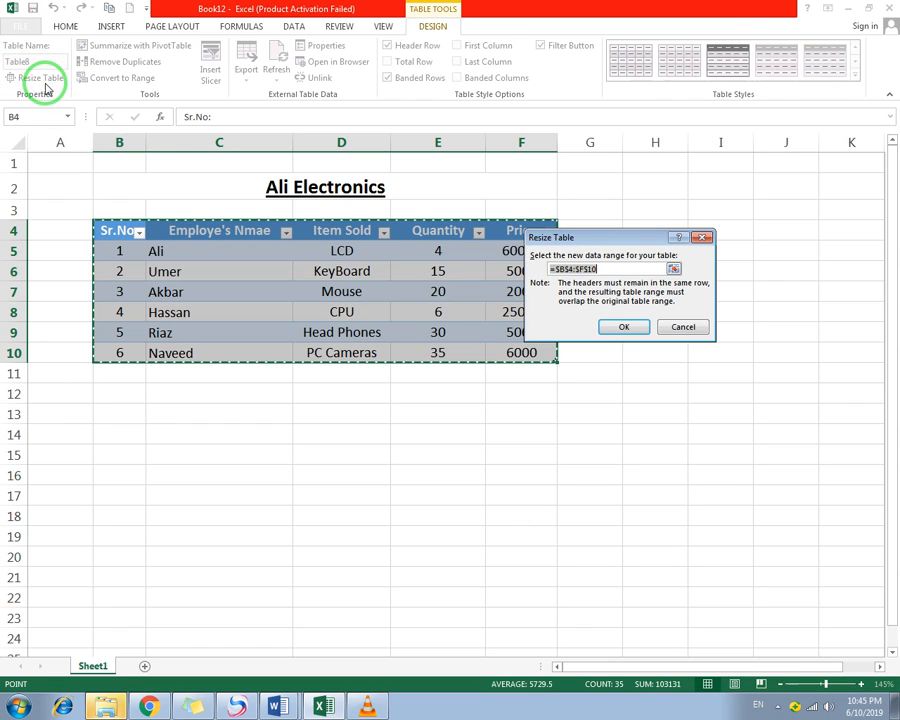
pyautogui.click(628, 328)
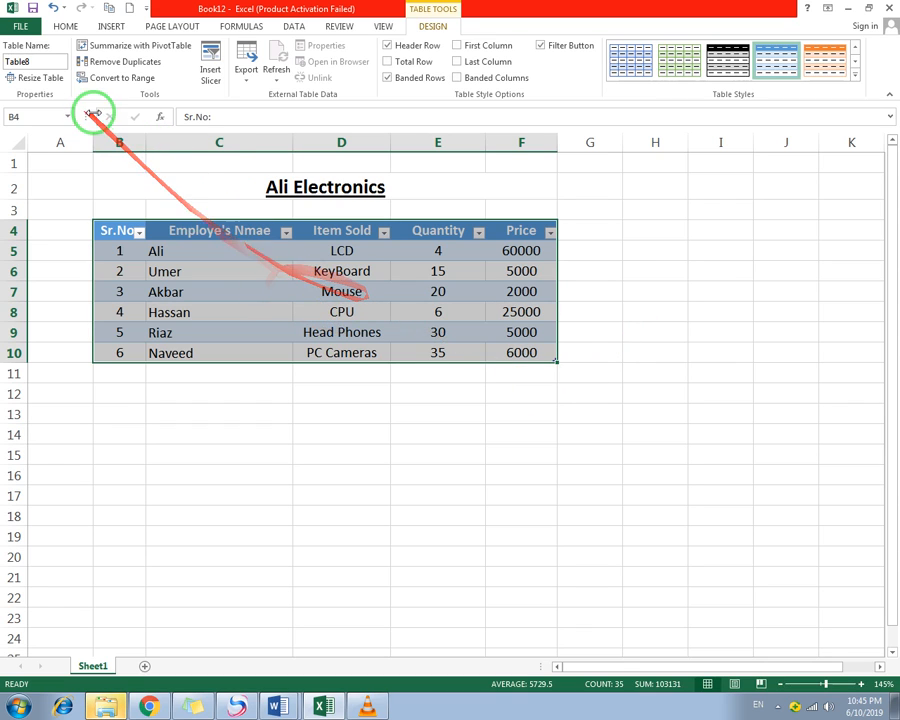
# Step: Examine the Quick Analysis formatting options for the table, and deselect the table
pyautogui.moveTo(292, 143)
pyautogui.mouseDown()
pyautogui.moveTo(255, 143)
pyautogui.moveTo(292, 147)
pyautogui.mouseUp()
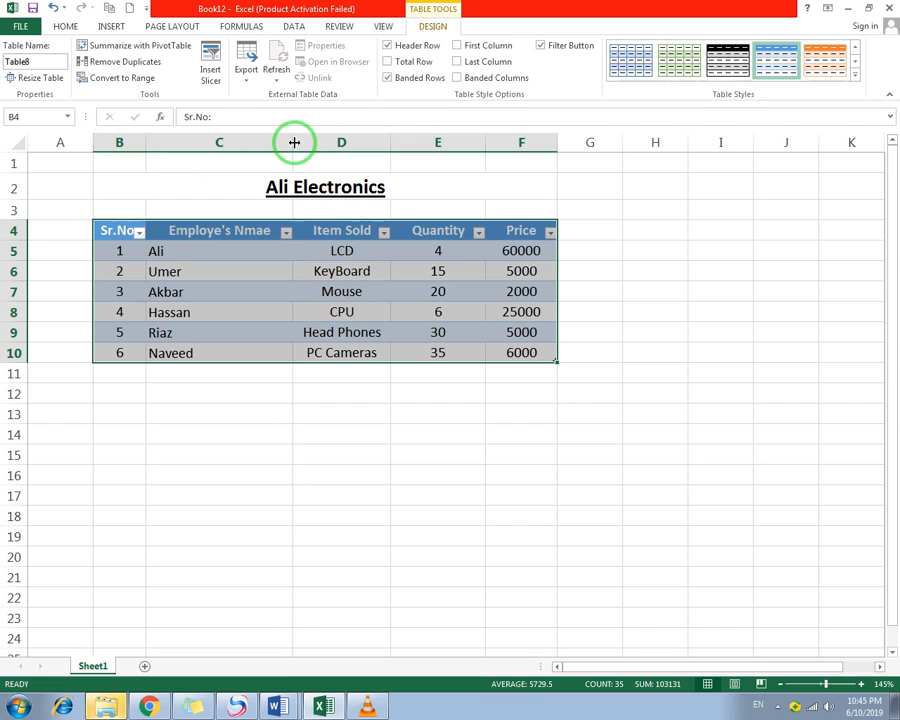
pyautogui.hotkey('ctrl', 'q')
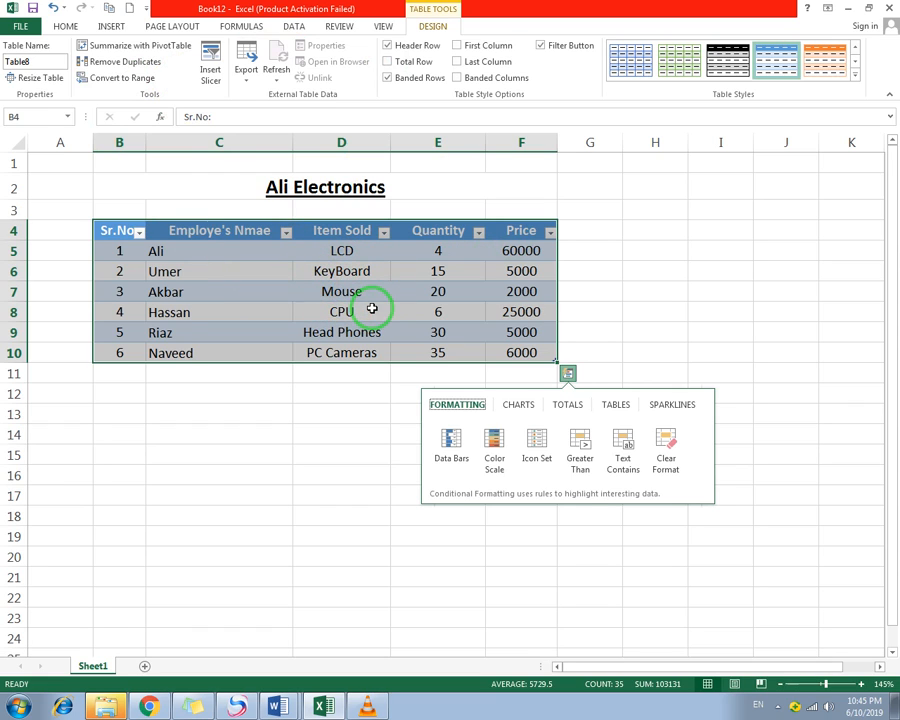
pyautogui.click(231, 392)
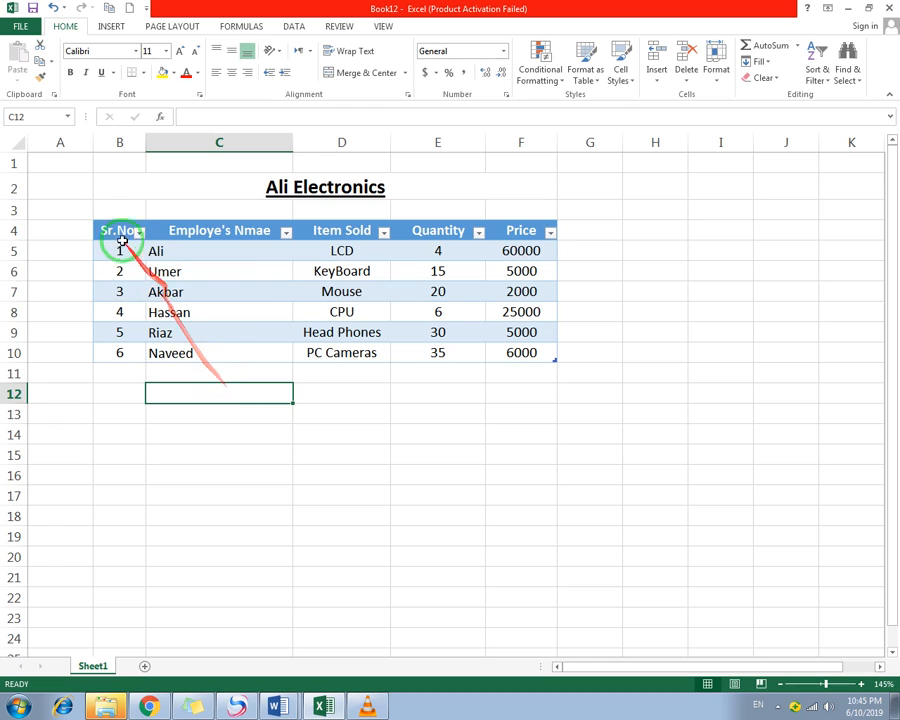
# Step: Reselect the table B4:F10 and examine its insert and design options, including the export choices
pyautogui.moveTo(117, 235); pyautogui.dragTo(498, 354)
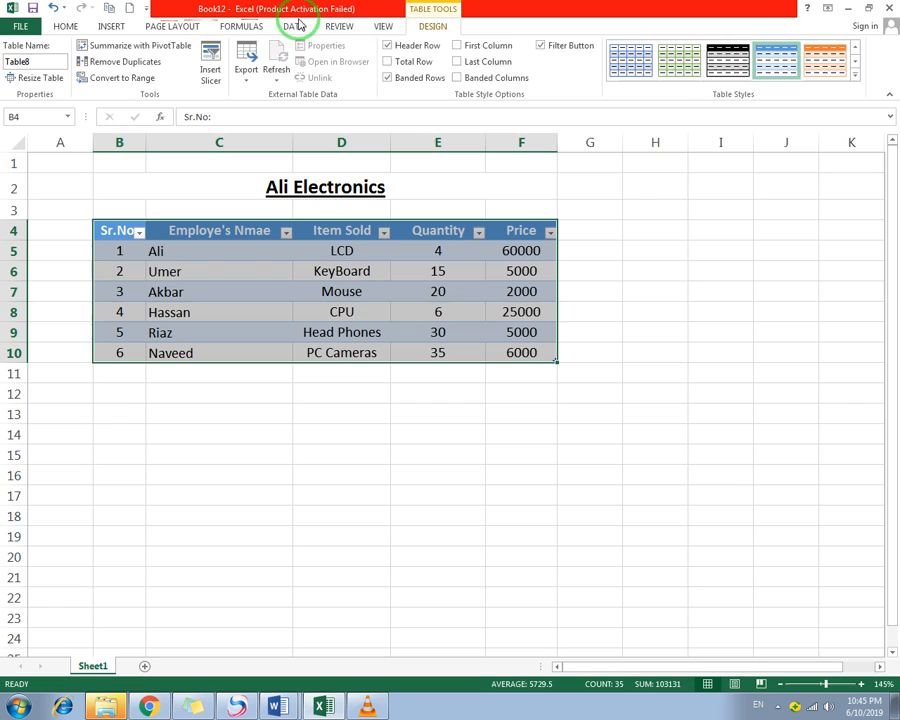
pyautogui.click(105, 29)
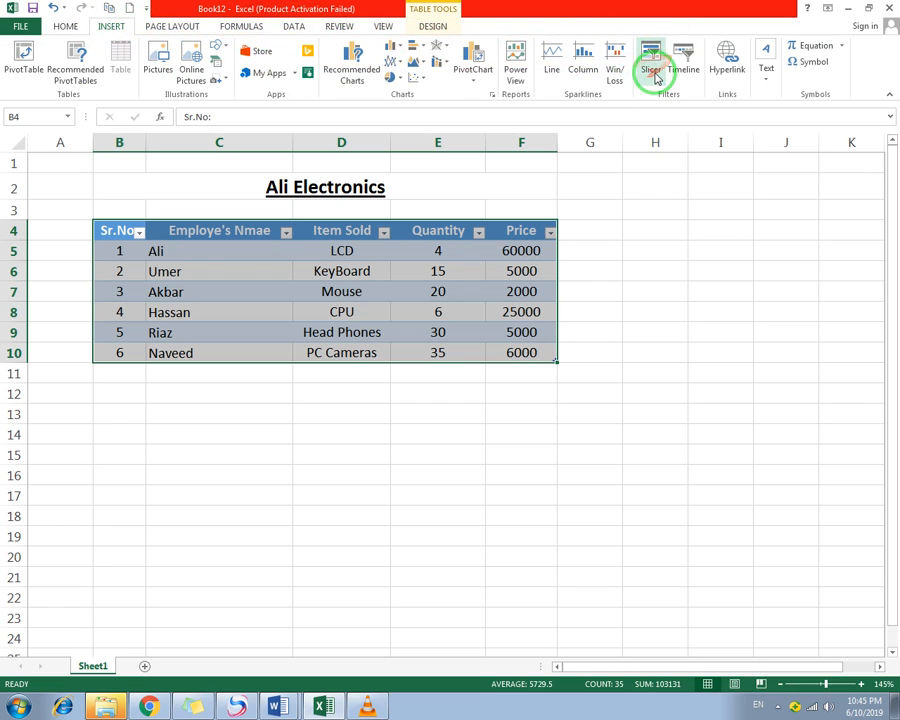
pyautogui.click(440, 28)
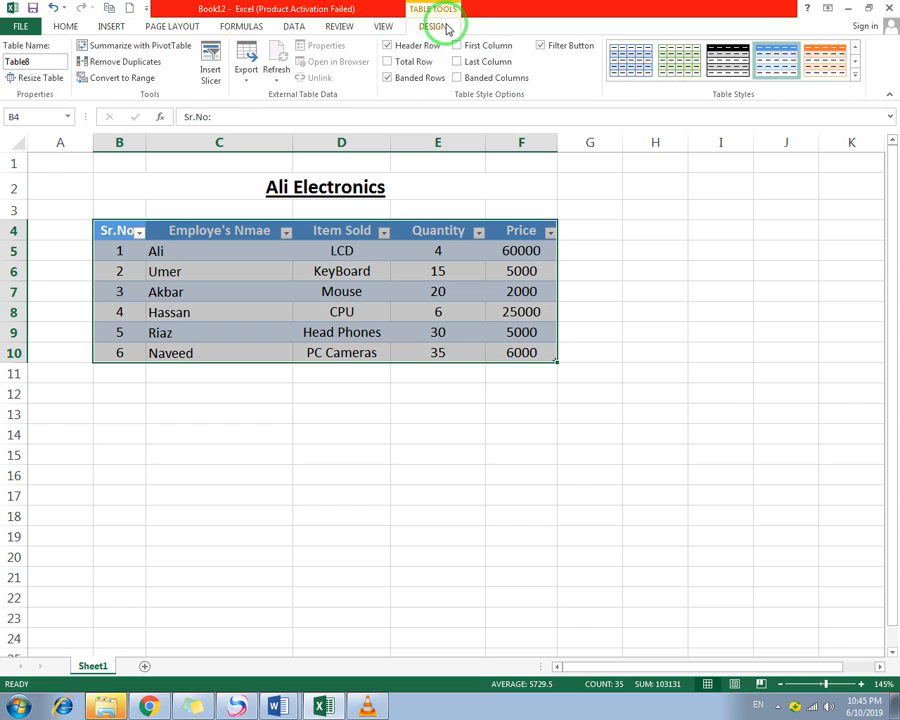
pyautogui.click(255, 82)
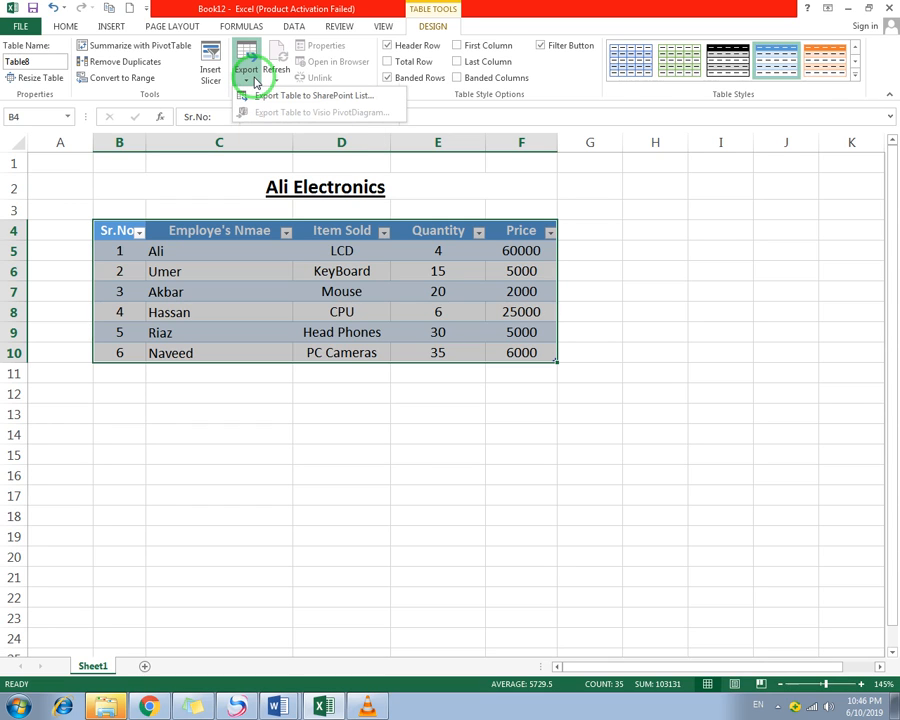
pyautogui.click(255, 82)
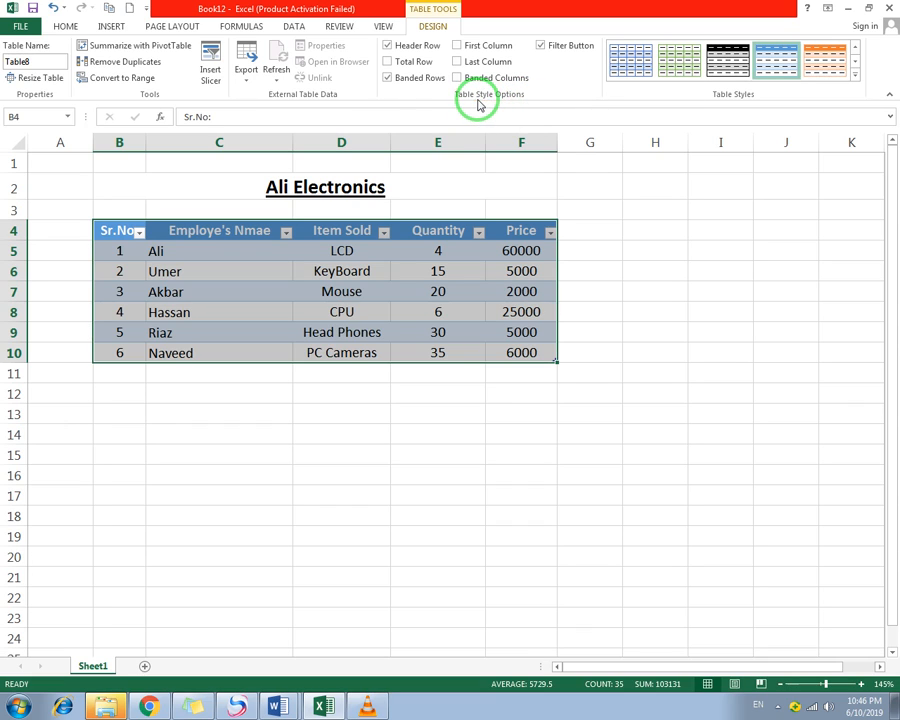
# Step: Try the table without its Header Row and without Banded Rows, and restore both options
pyautogui.click(388, 50)
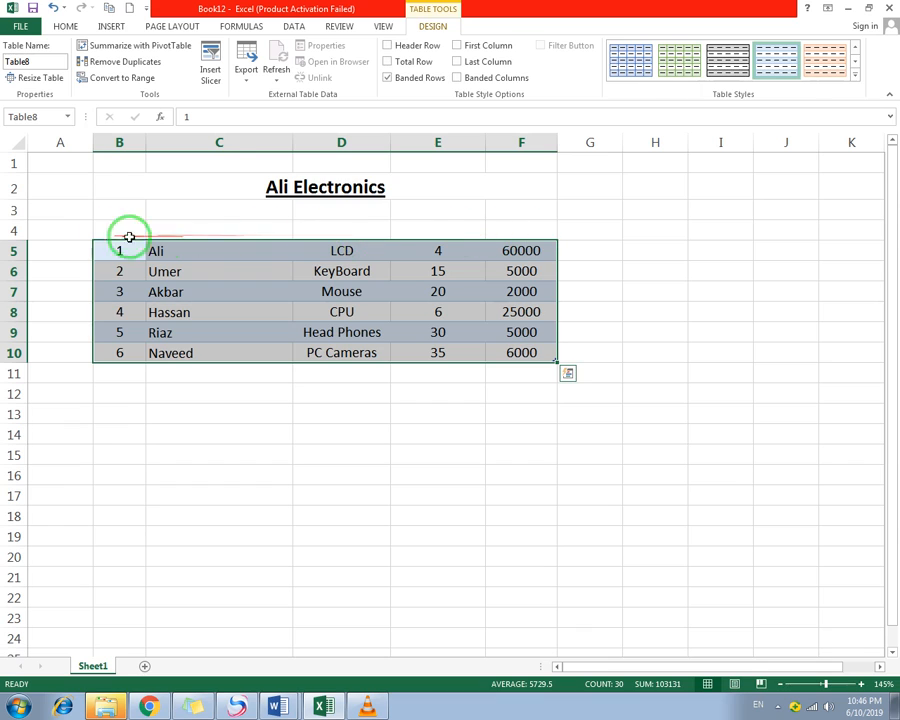
pyautogui.click(388, 46)
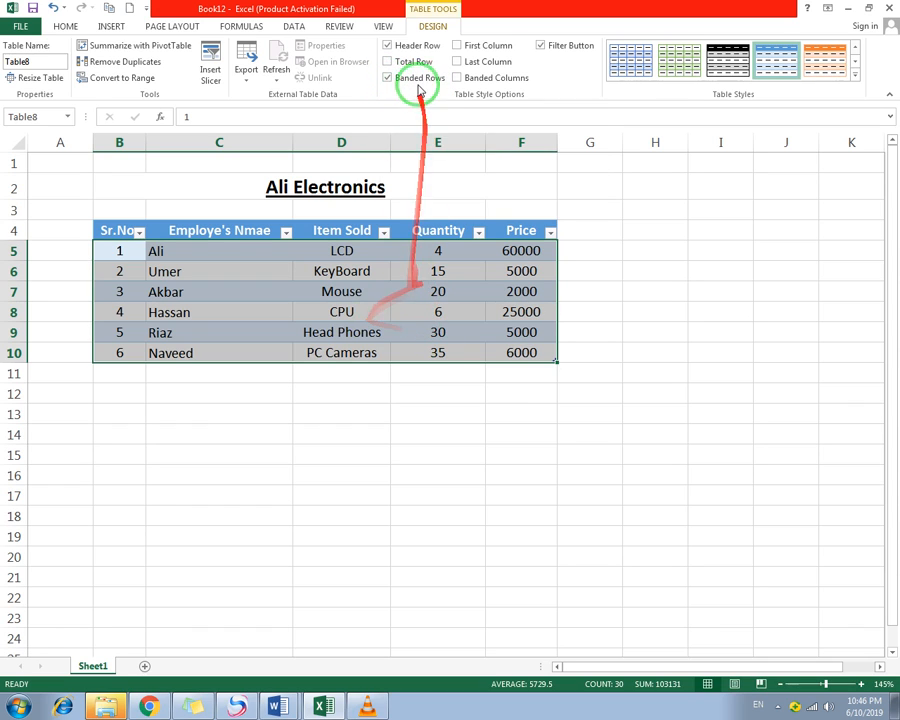
pyautogui.click(387, 79)
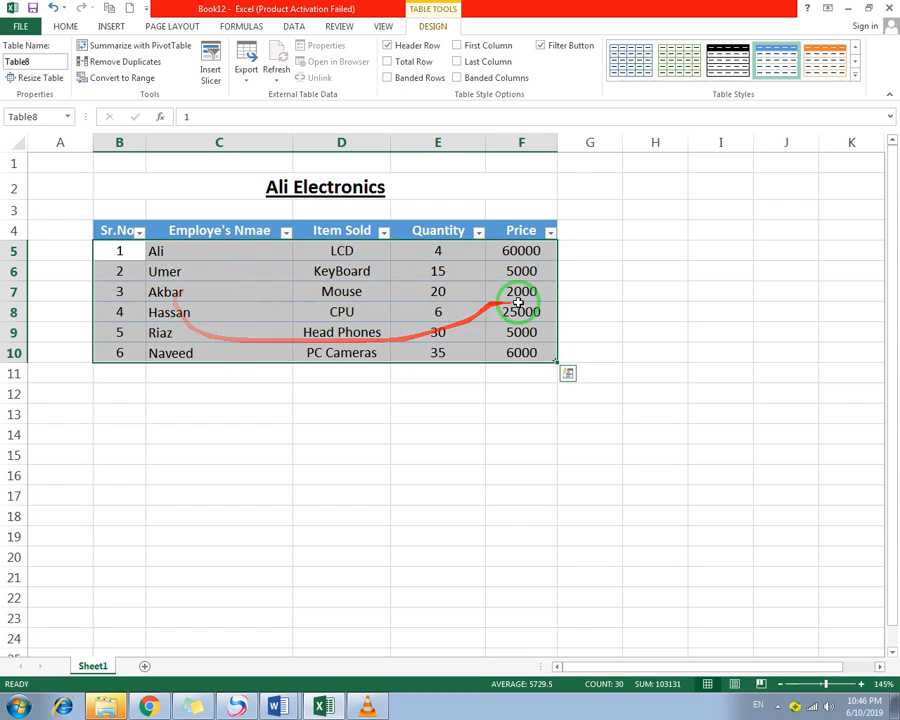
pyautogui.click(389, 79)
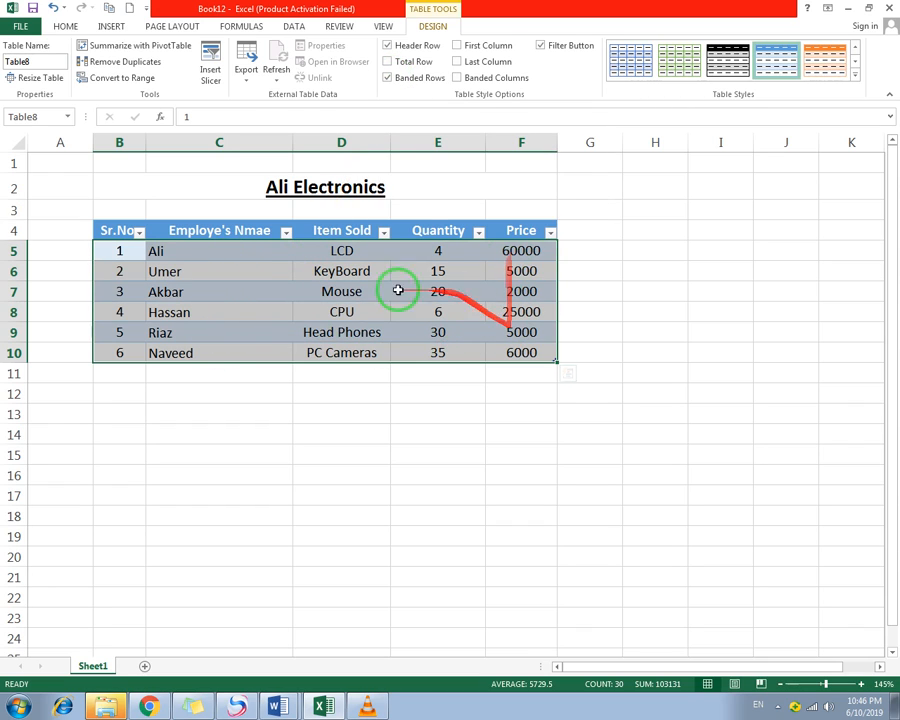
pyautogui.click(389, 80)
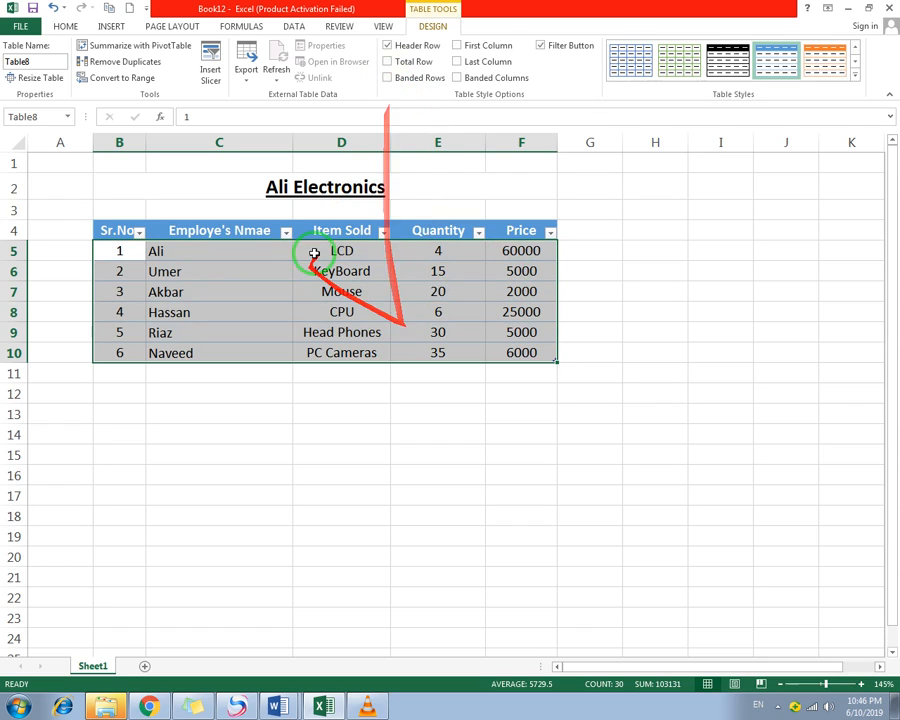
pyautogui.click(396, 84)
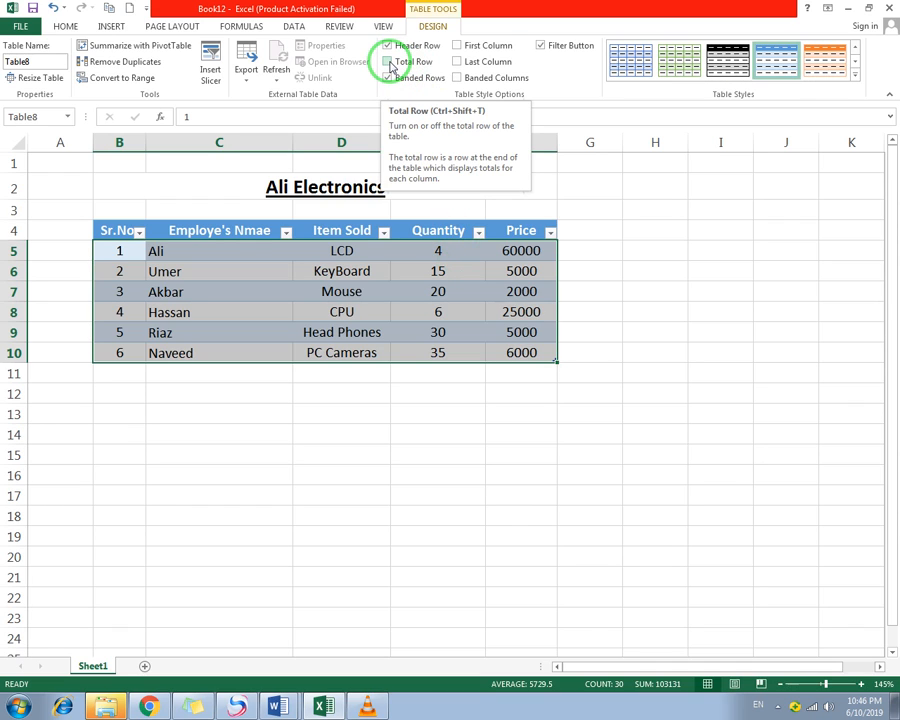
# Step: Try the Total Row and Last Column options on the table, and turn both off again
pyautogui.click(390, 63)
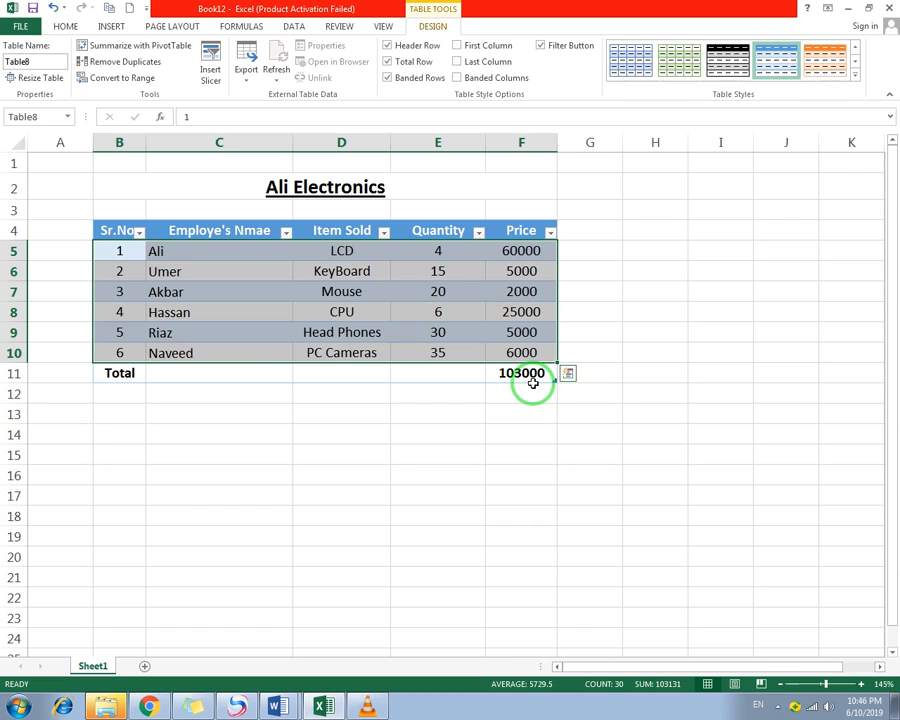
pyautogui.click(389, 63)
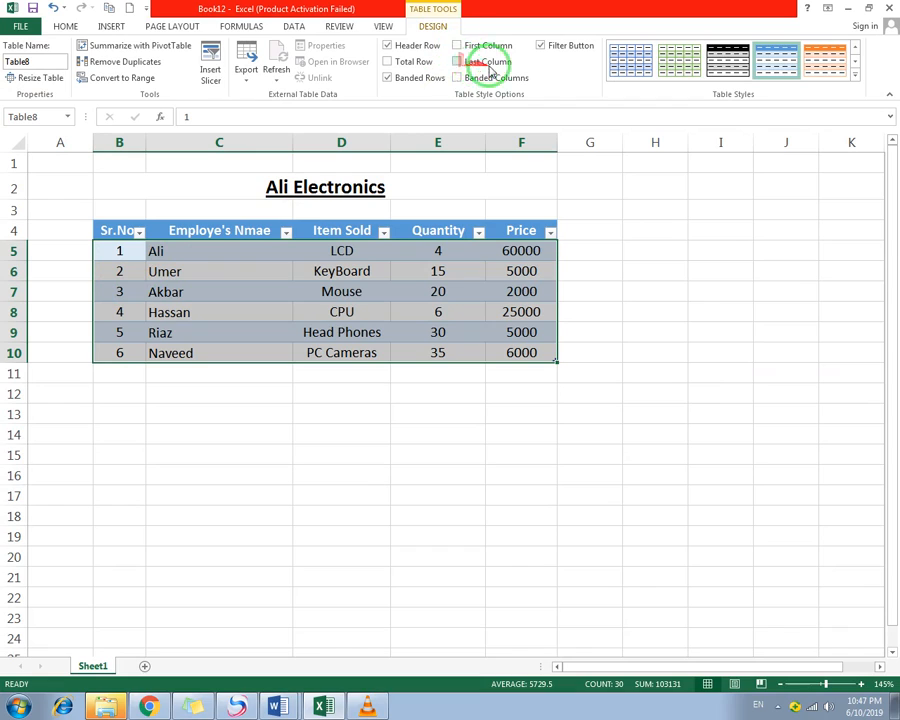
pyautogui.click(457, 64)
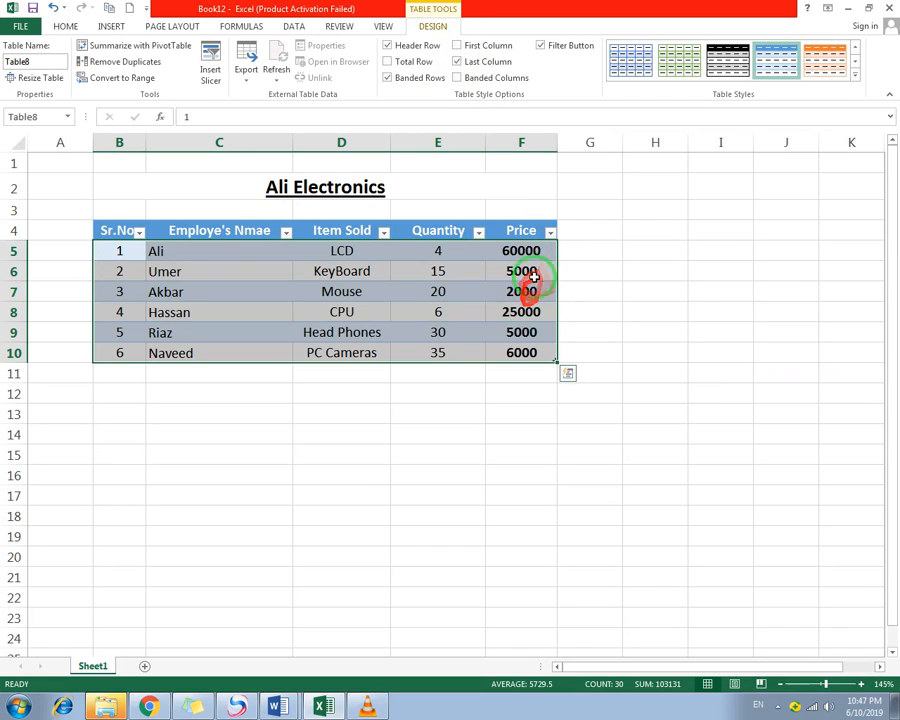
pyautogui.click(459, 66)
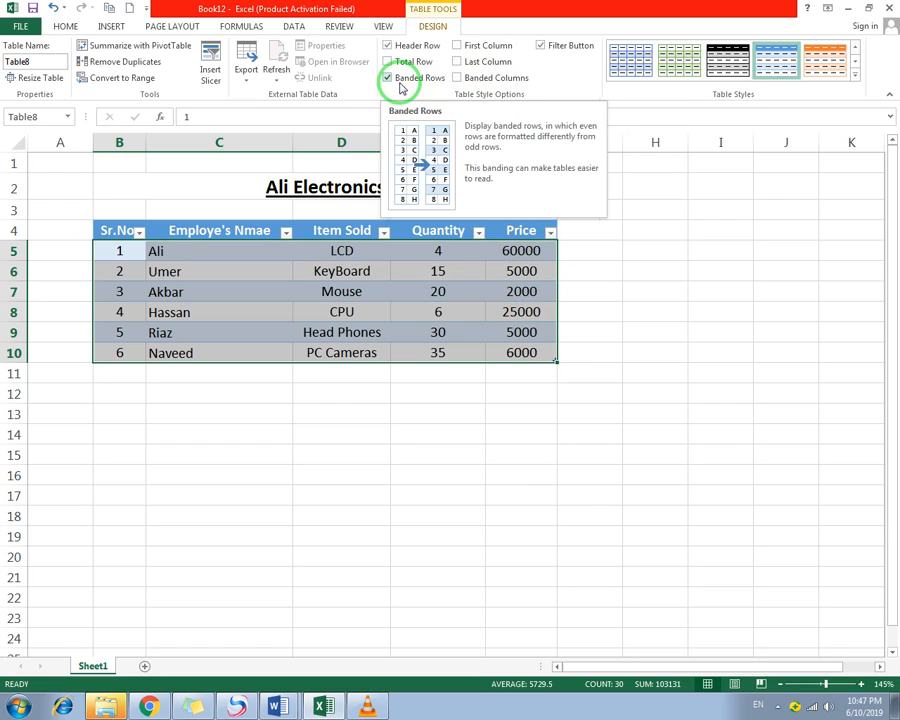
pyautogui.click(783, 708)
pyautogui.click(777, 643)
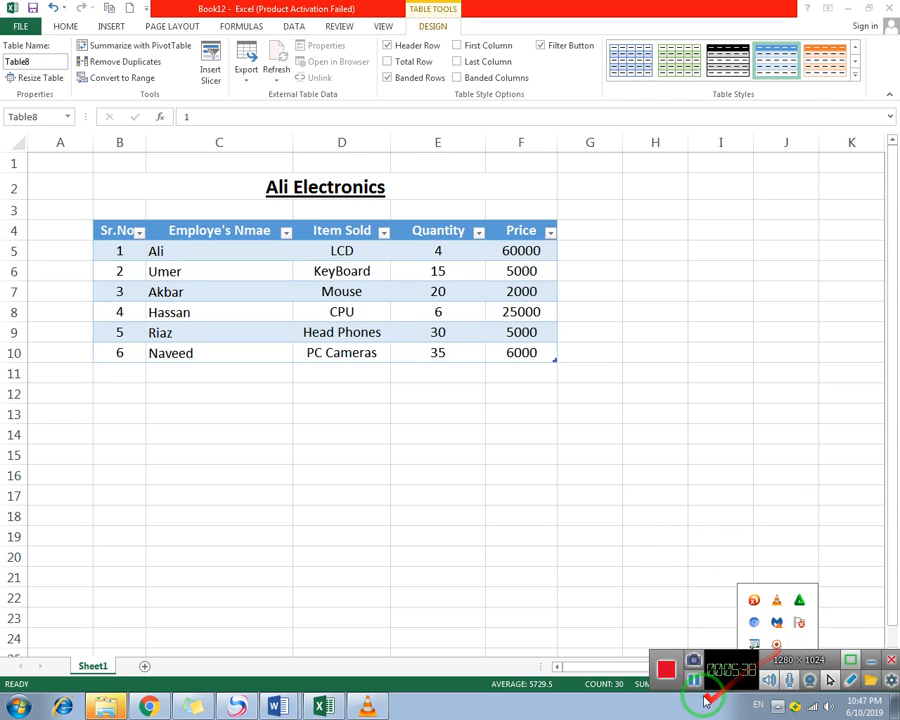
pyautogui.click(694, 682)
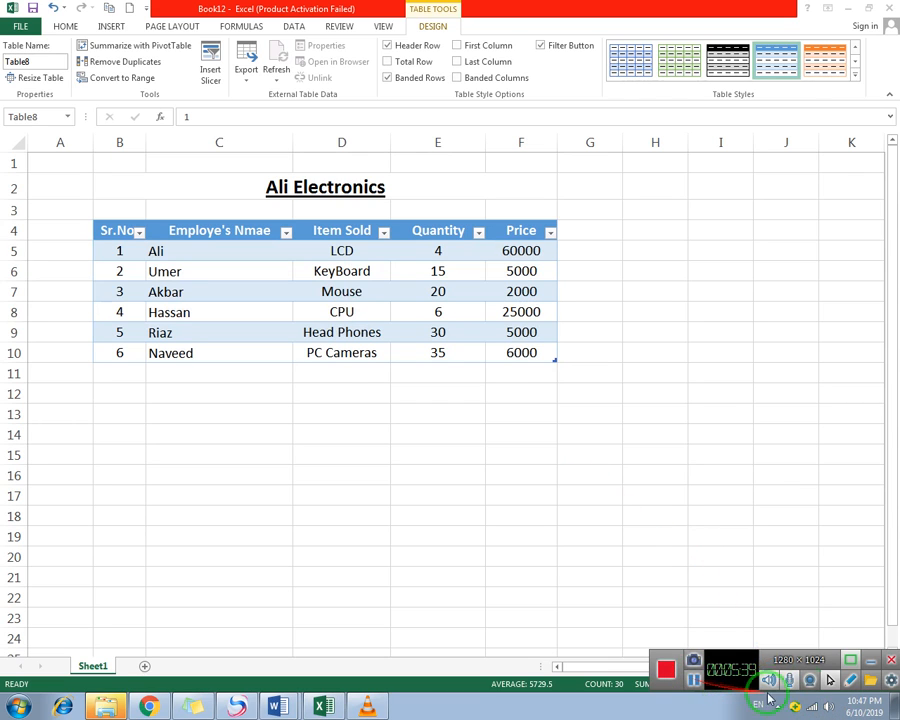
pyautogui.click(872, 665)
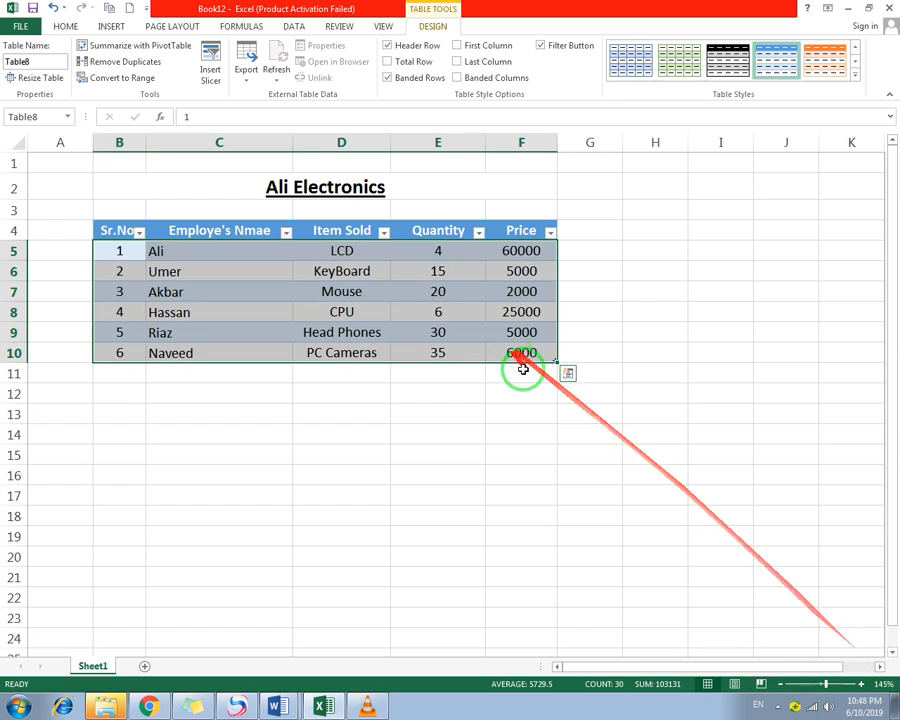
# Step: Try the table with Banded Columns and without the Filter Button, and restore both original settings
pyautogui.click(457, 79)
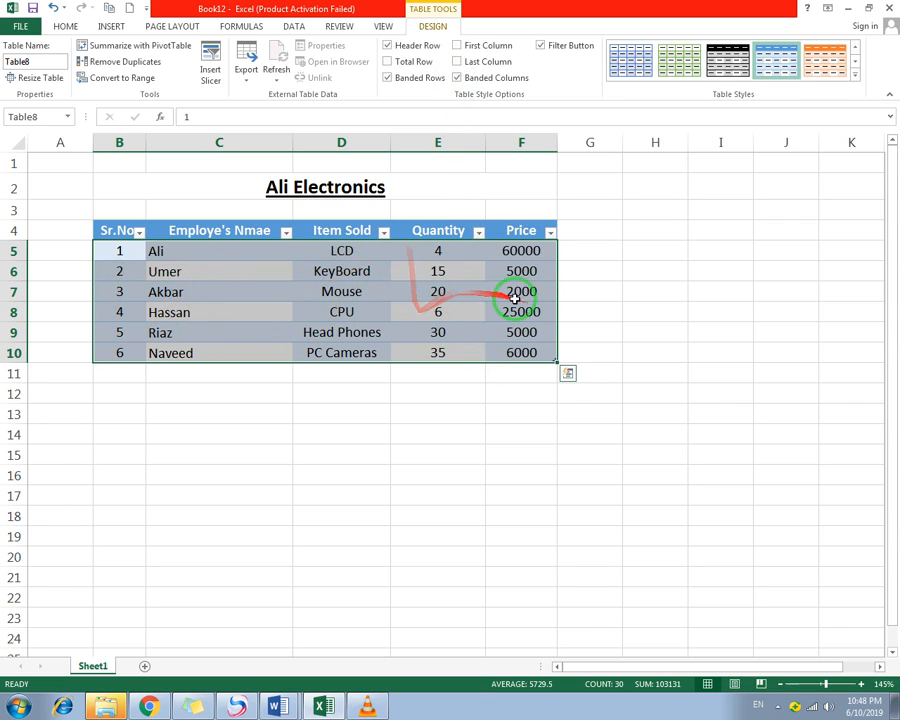
pyautogui.click(458, 78)
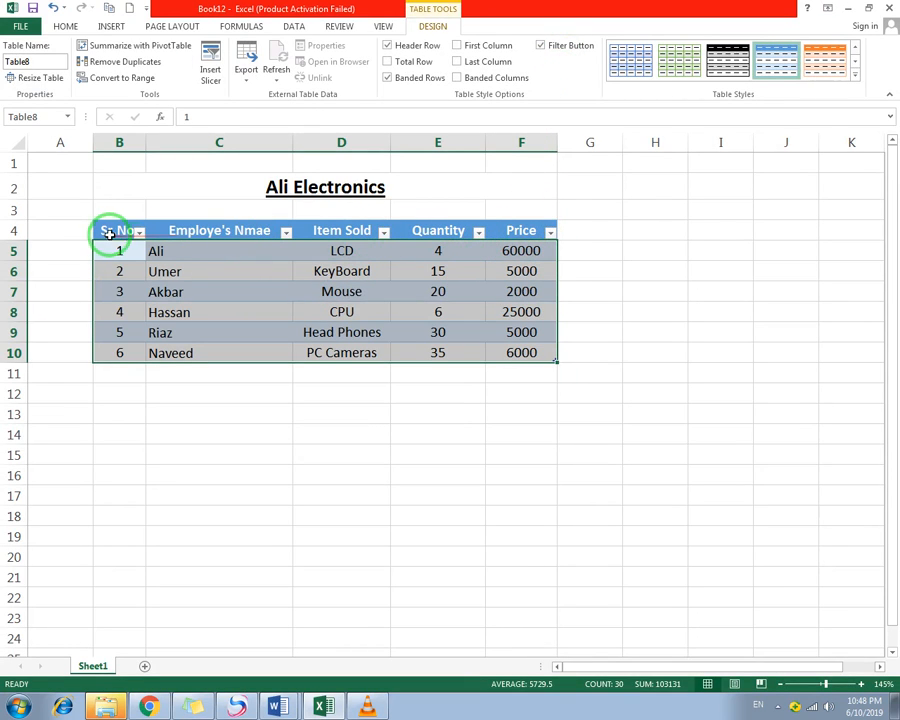
pyautogui.click(541, 45)
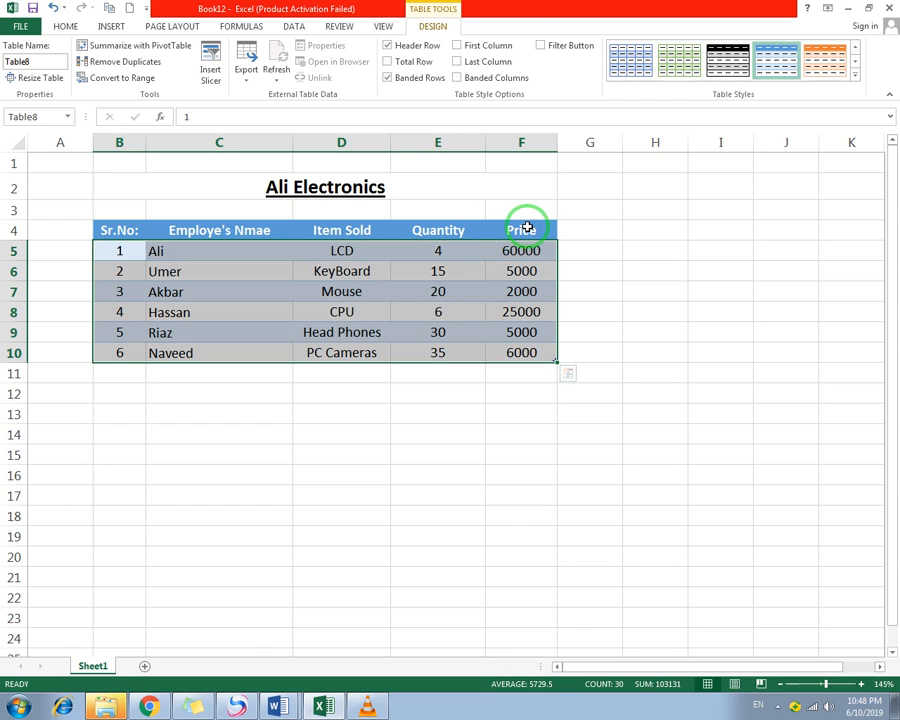
pyautogui.click(540, 46)
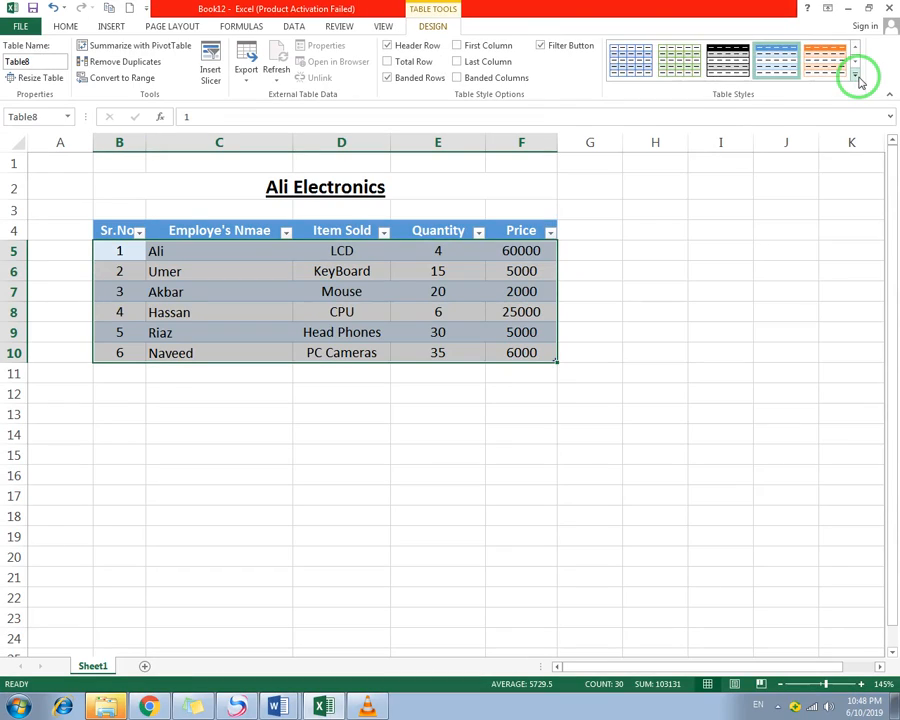
# Step: Try a gold Light style on the table, and replace it with the Medium style that has a blue header and grey banded rows
pyautogui.click(821, 86)
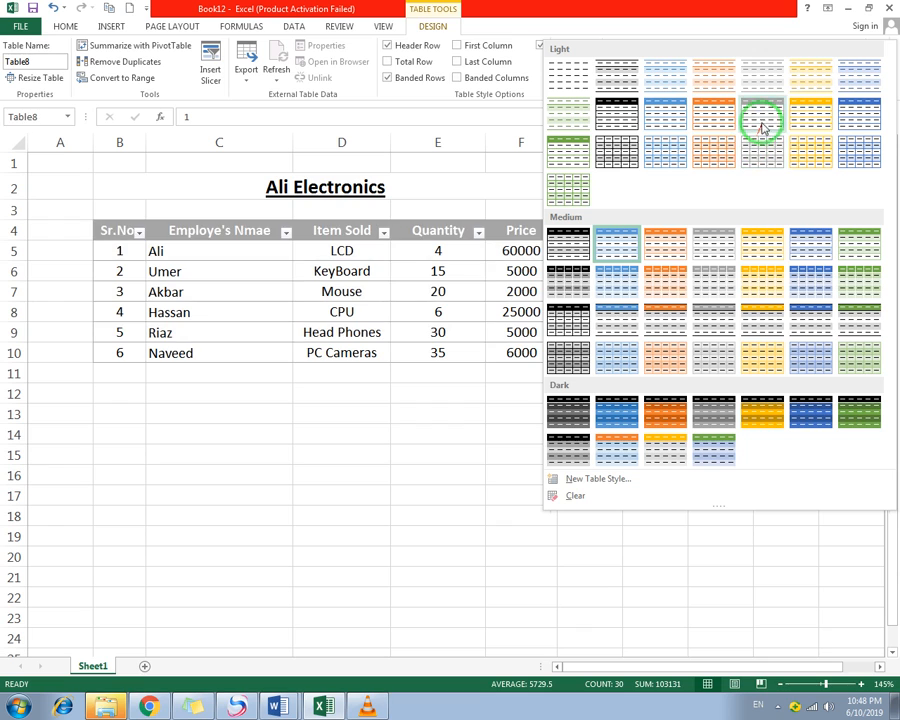
pyautogui.click(826, 124)
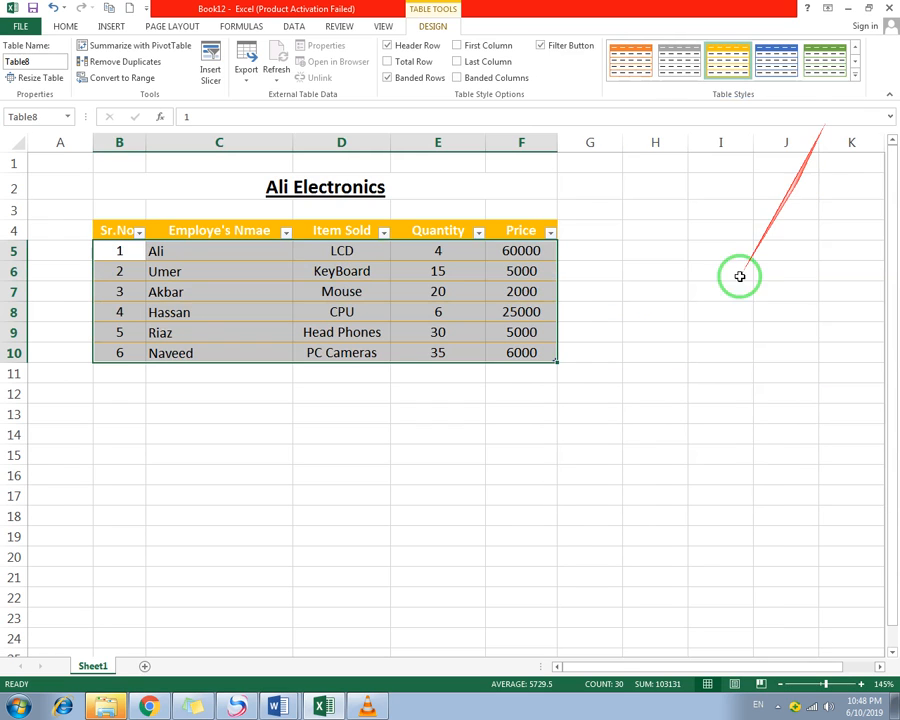
pyautogui.click(856, 80)
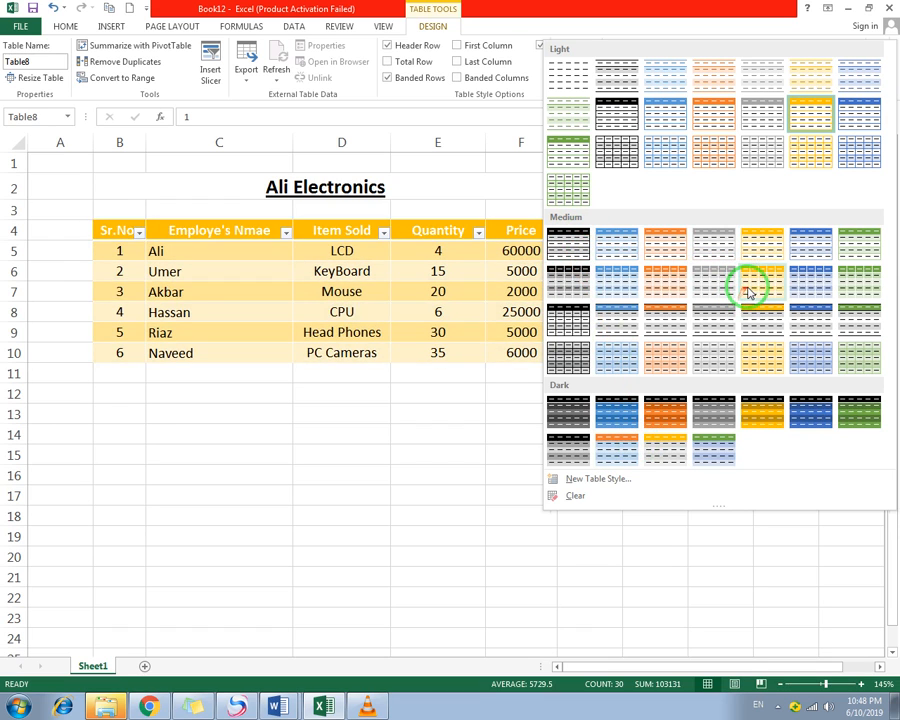
pyautogui.click(818, 328)
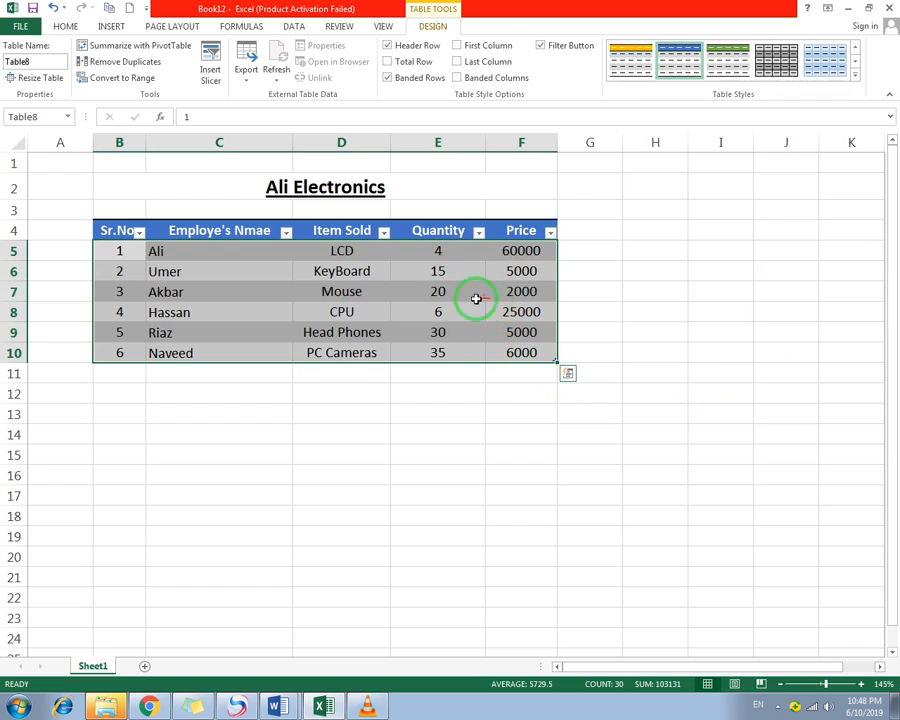
# Step: Apply All Borders to the table's six data rows, from serial number to price
pyautogui.click(66, 27)
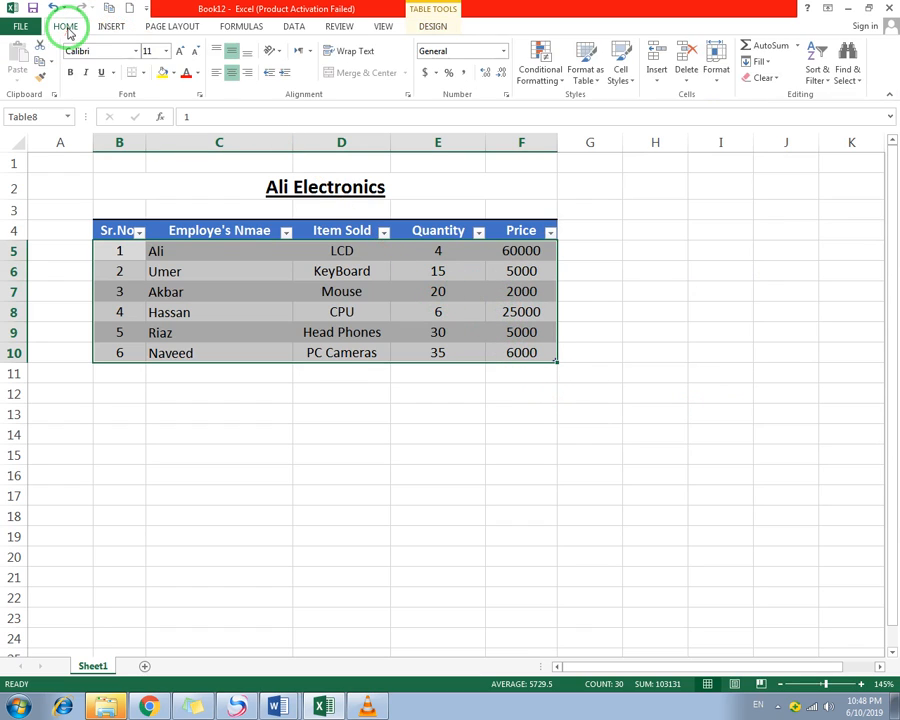
pyautogui.click(144, 76)
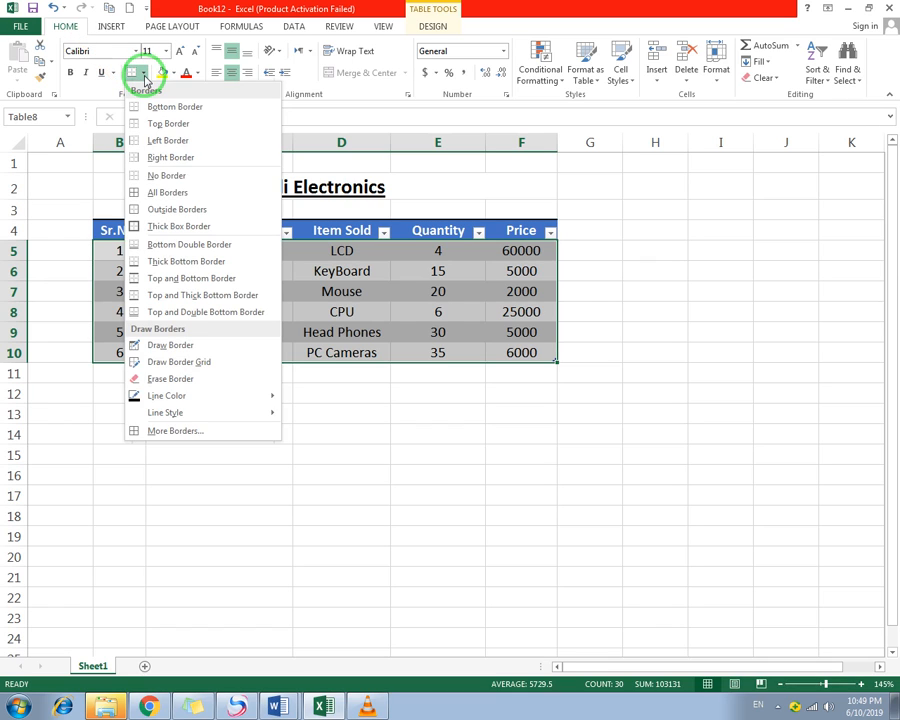
pyautogui.click(153, 191)
pyautogui.click(564, 247)
pyautogui.click(401, 207)
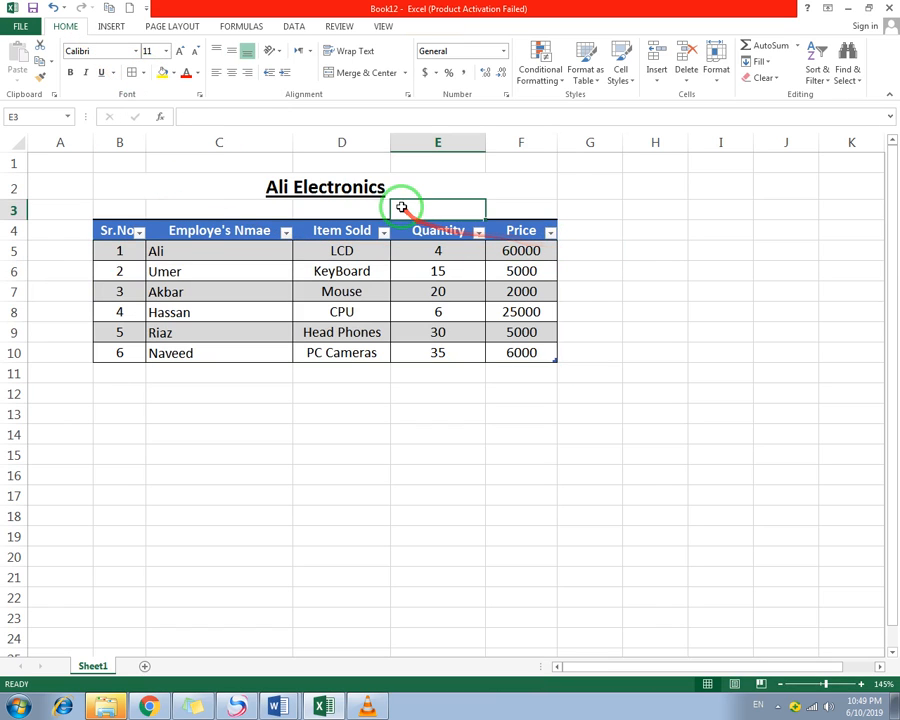
pyautogui.click(678, 292)
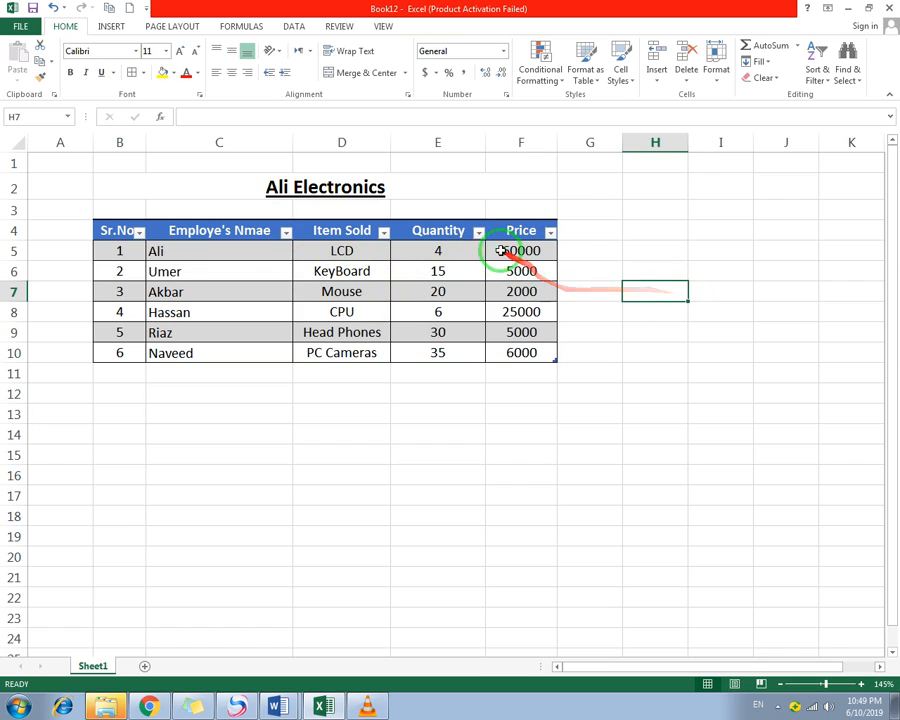
pyautogui.click(478, 231)
pyautogui.click(478, 231)
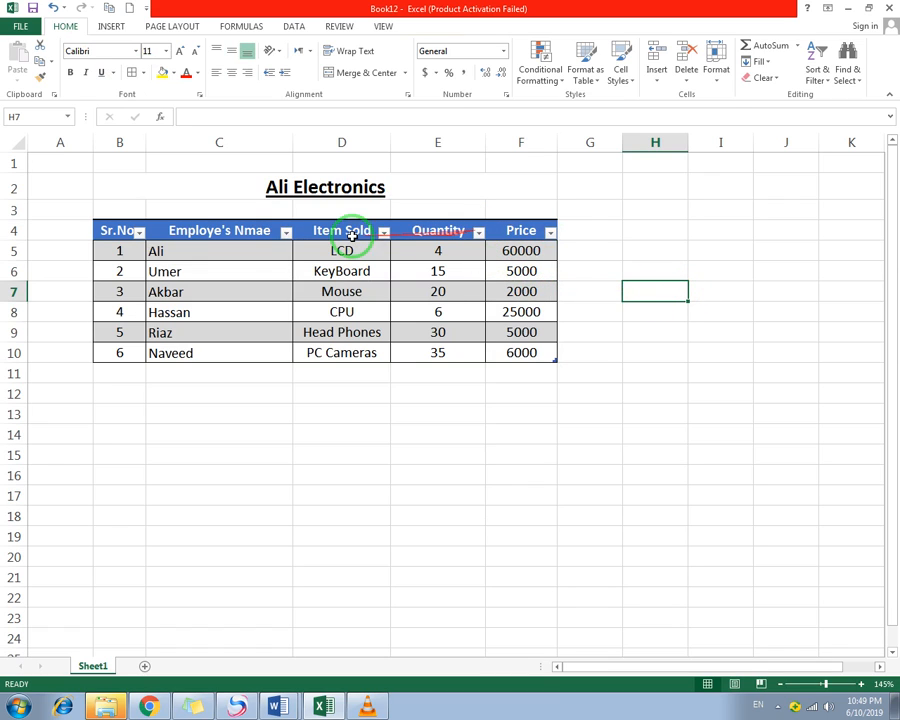
pyautogui.click(287, 232)
pyautogui.click(287, 232)
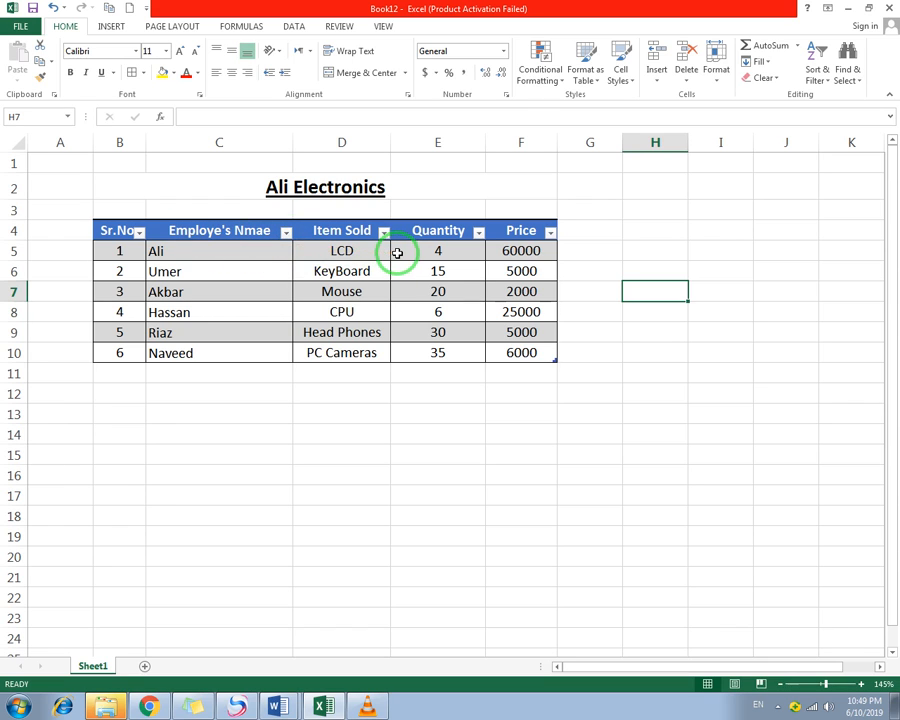
pyautogui.moveTo(112, 232); pyautogui.dragTo(518, 348)
pyautogui.click(428, 27)
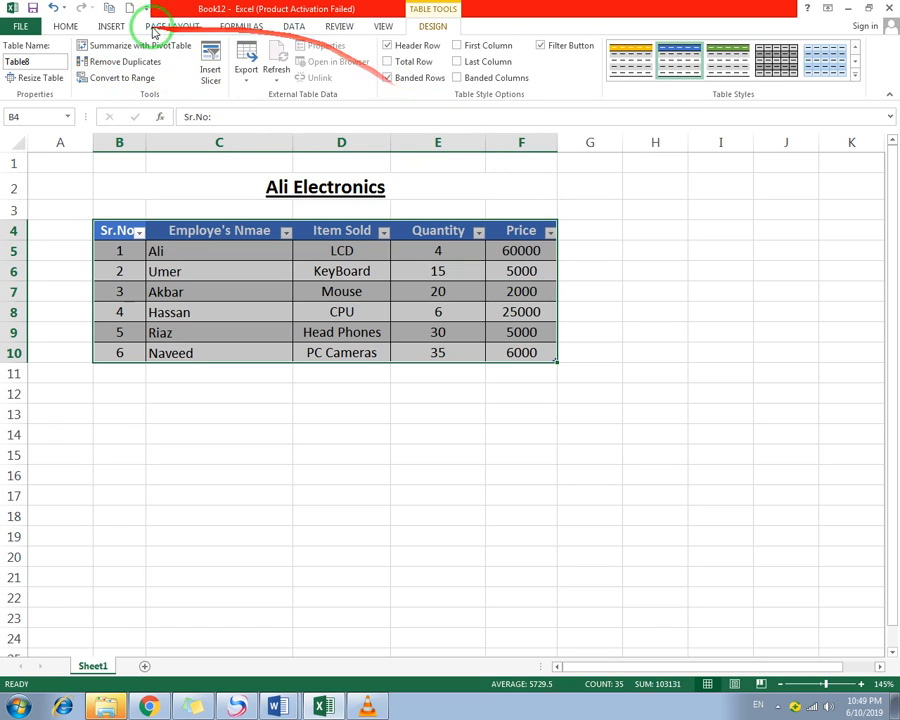
pyautogui.click(113, 27)
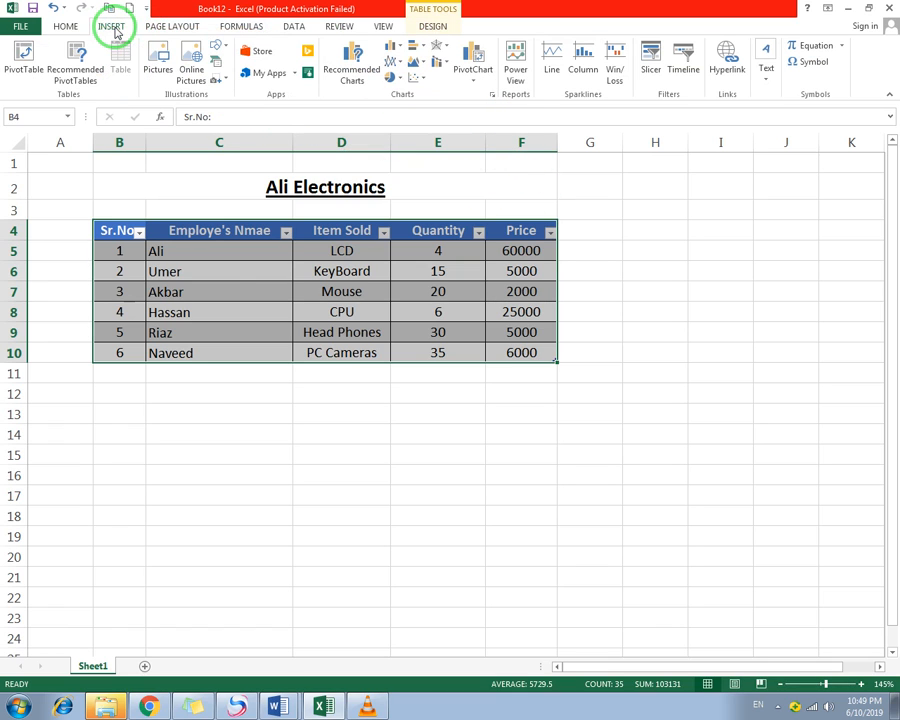
pyautogui.click(319, 371)
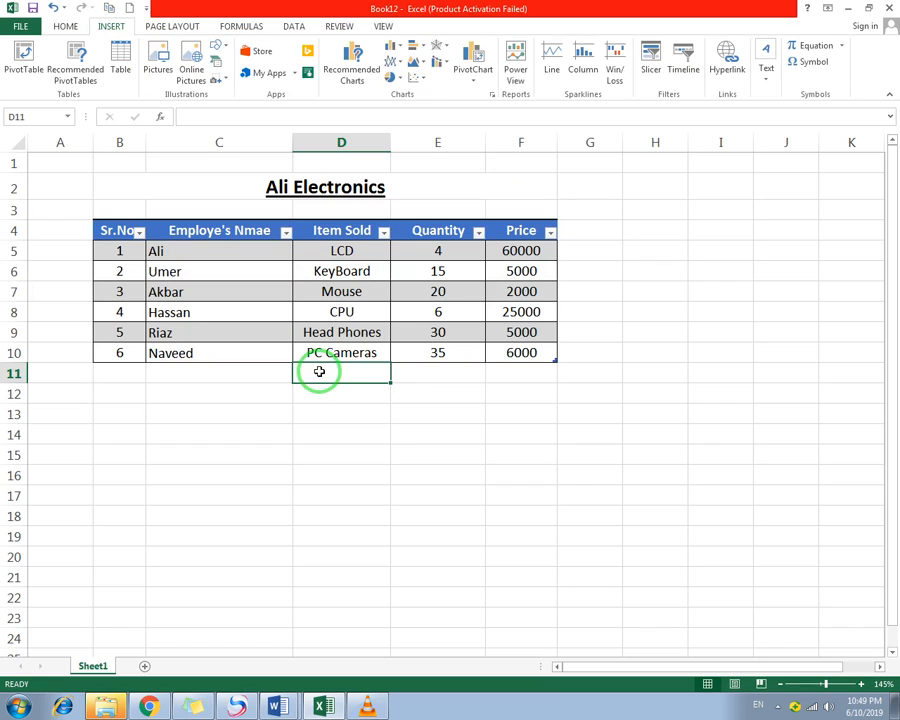
pyautogui.click(377, 393)
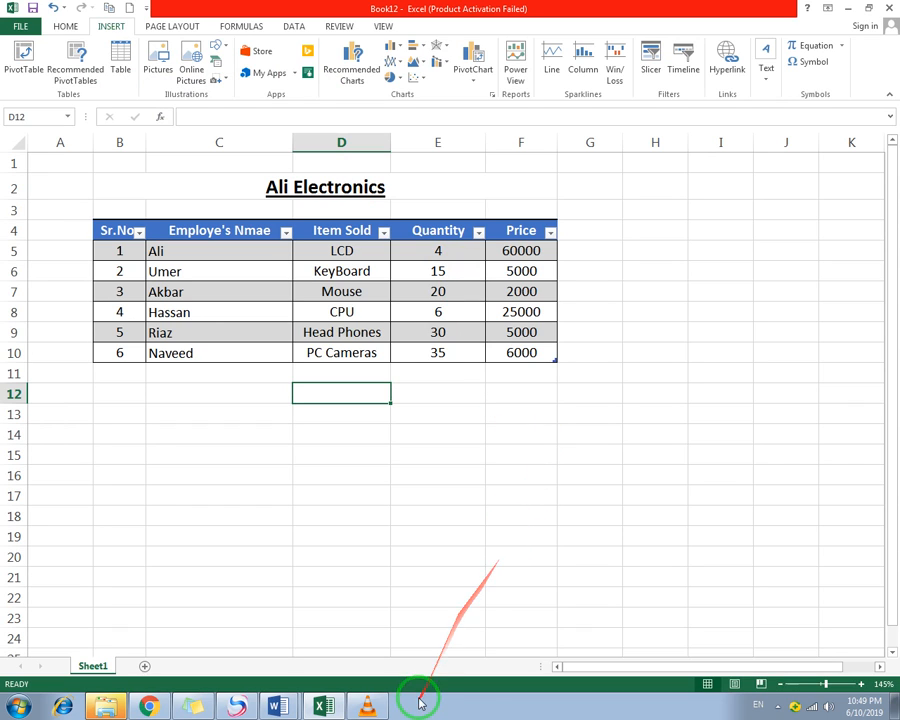
# Step: Switch to VLC media player, watch promo end.mp4 in full screen, and return to the windowed view
pyautogui.click(367, 706)
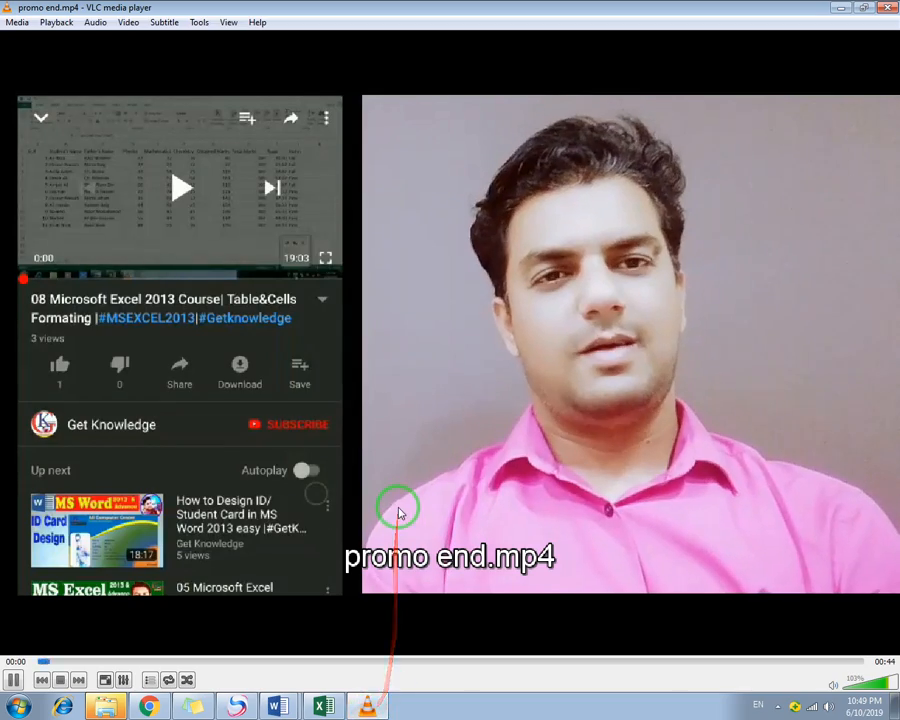
pyautogui.doubleClick(398, 506)
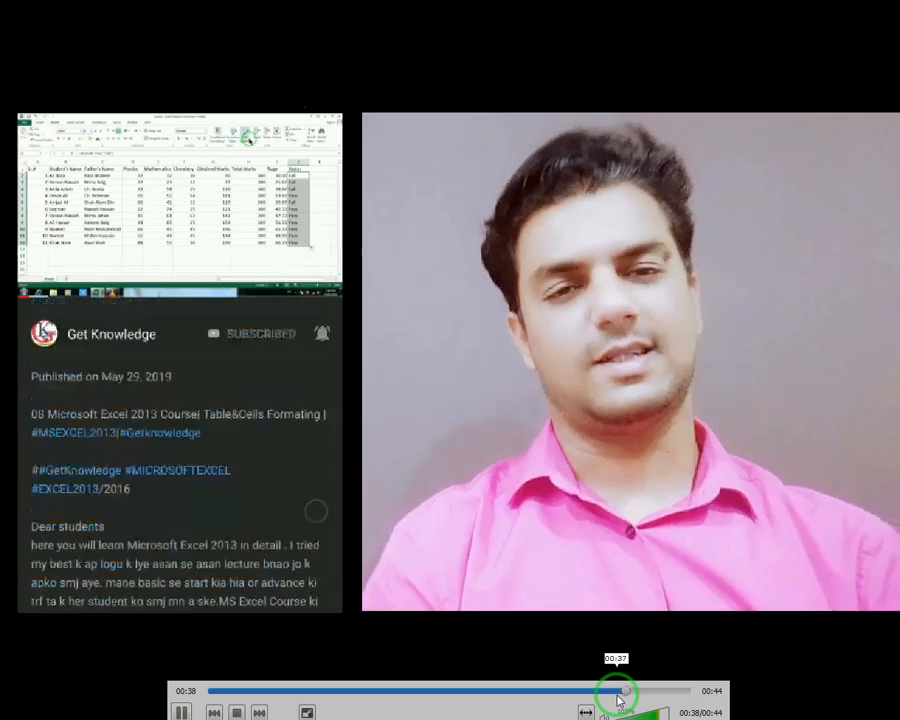
pyautogui.doubleClick(605, 605)
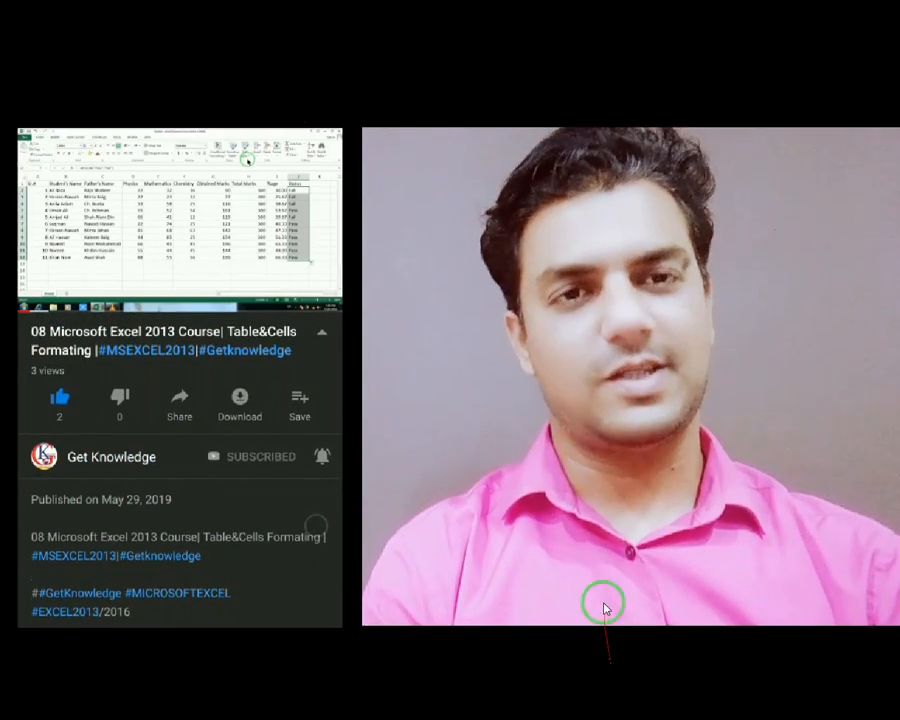
pyautogui.click(775, 708)
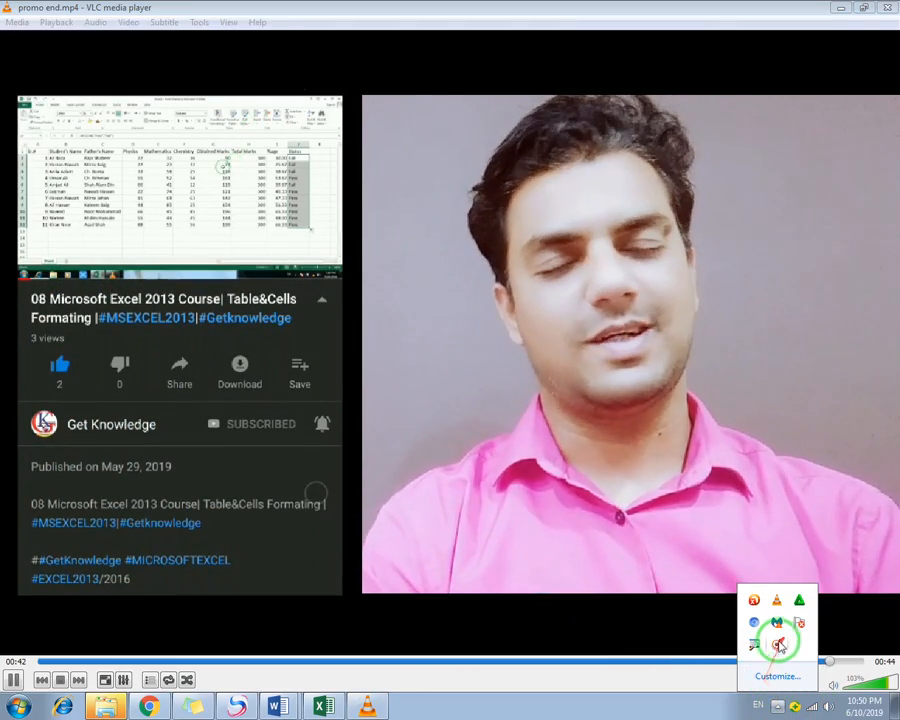